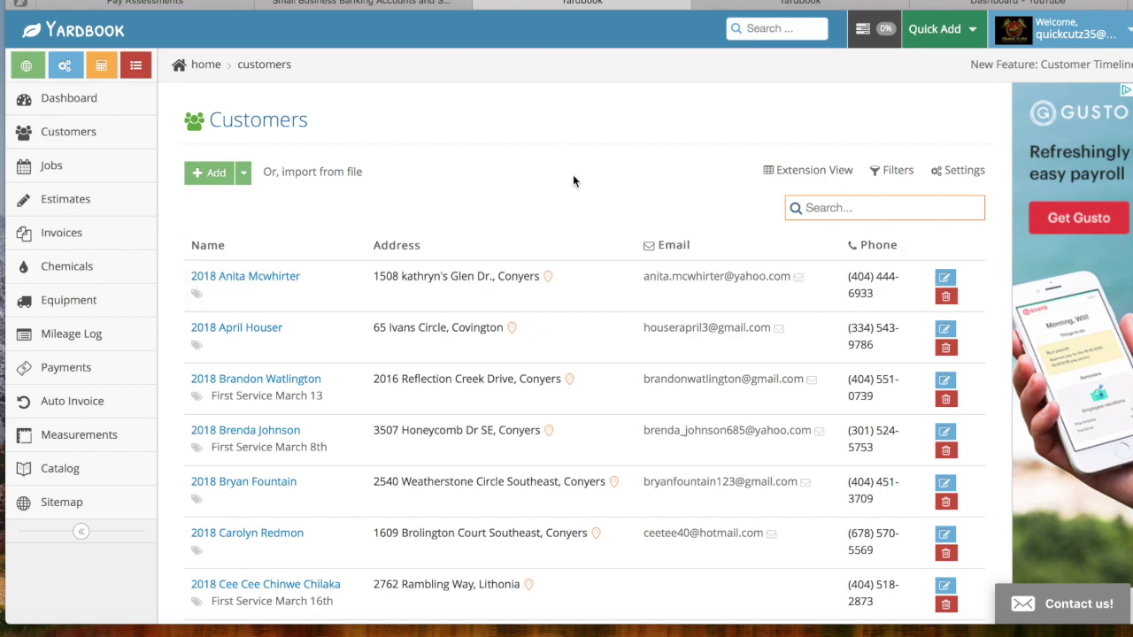
# - Add and save a new customer with first name CUST 6, choosing the suggested Fraggle Roc entry in Conyers as the billing address
pyautogui.click(210, 175)
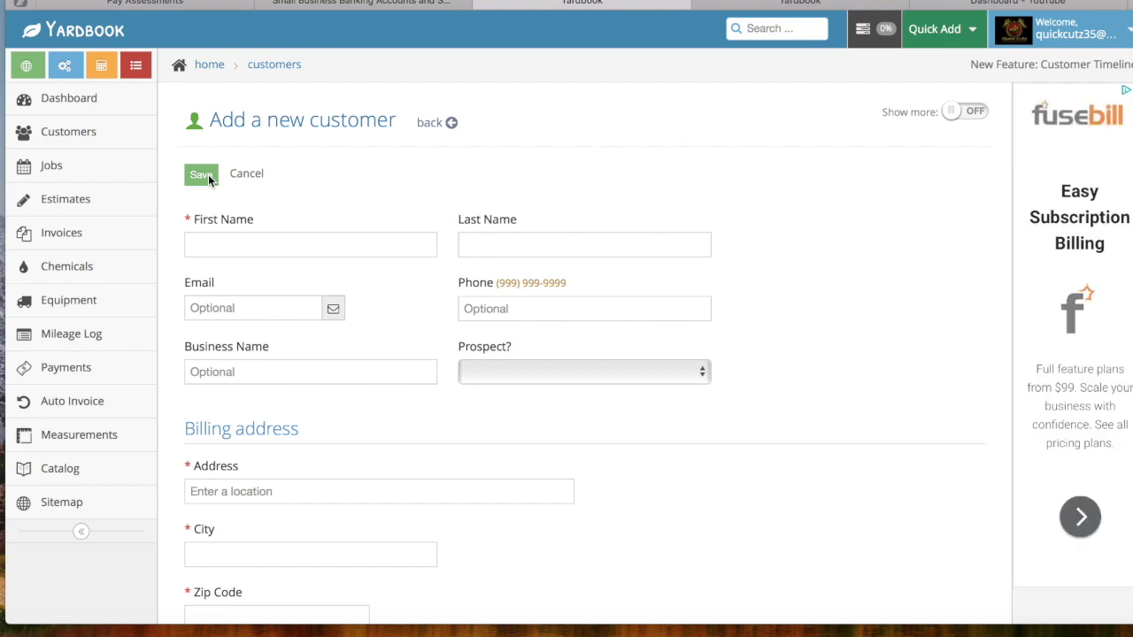
pyautogui.click(250, 245)
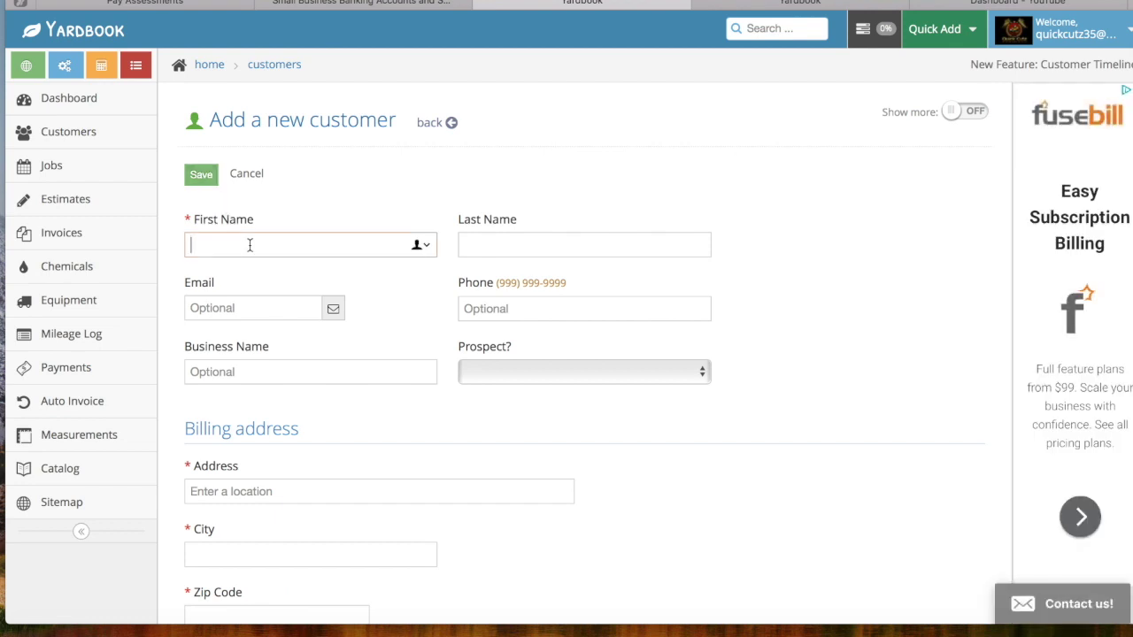
pyautogui.write('CUST')
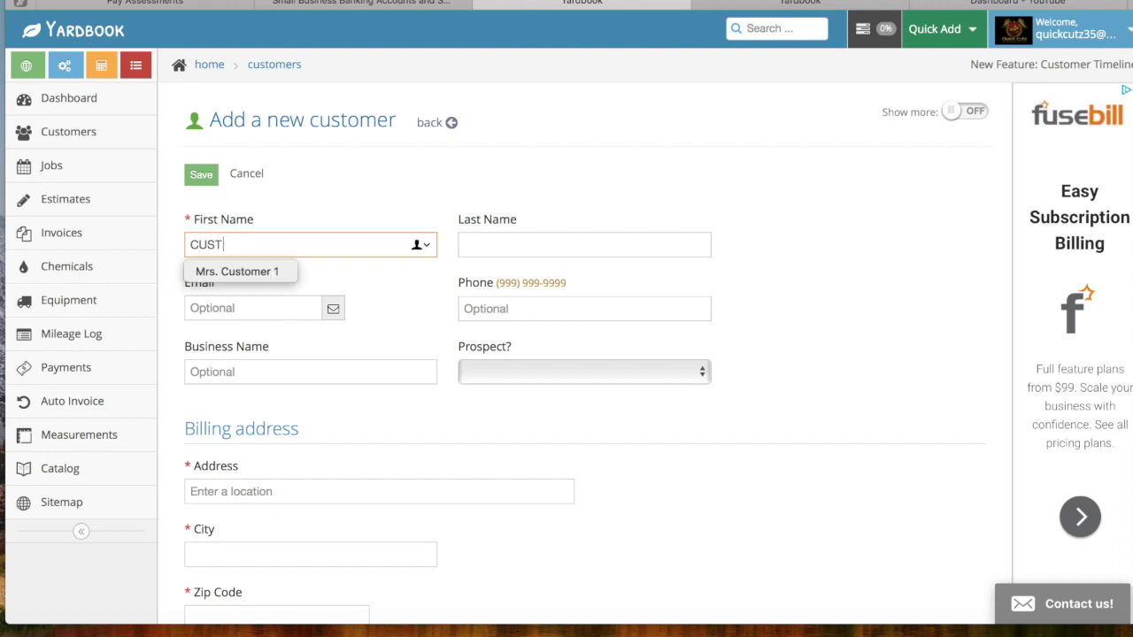
pyautogui.write(' 6')
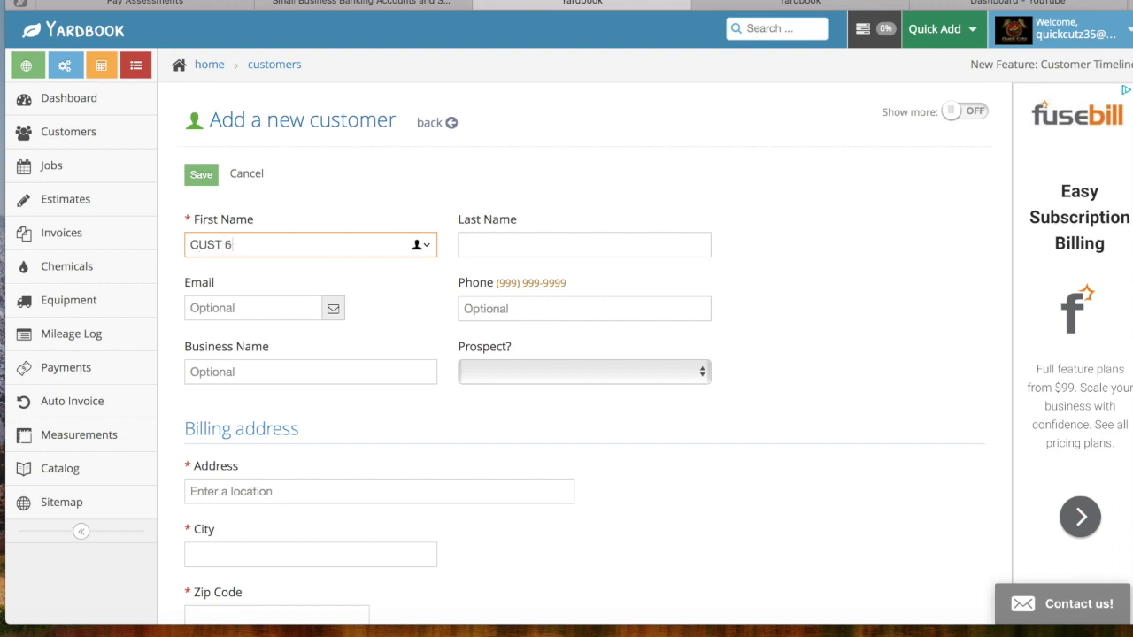
pyautogui.click(266, 490)
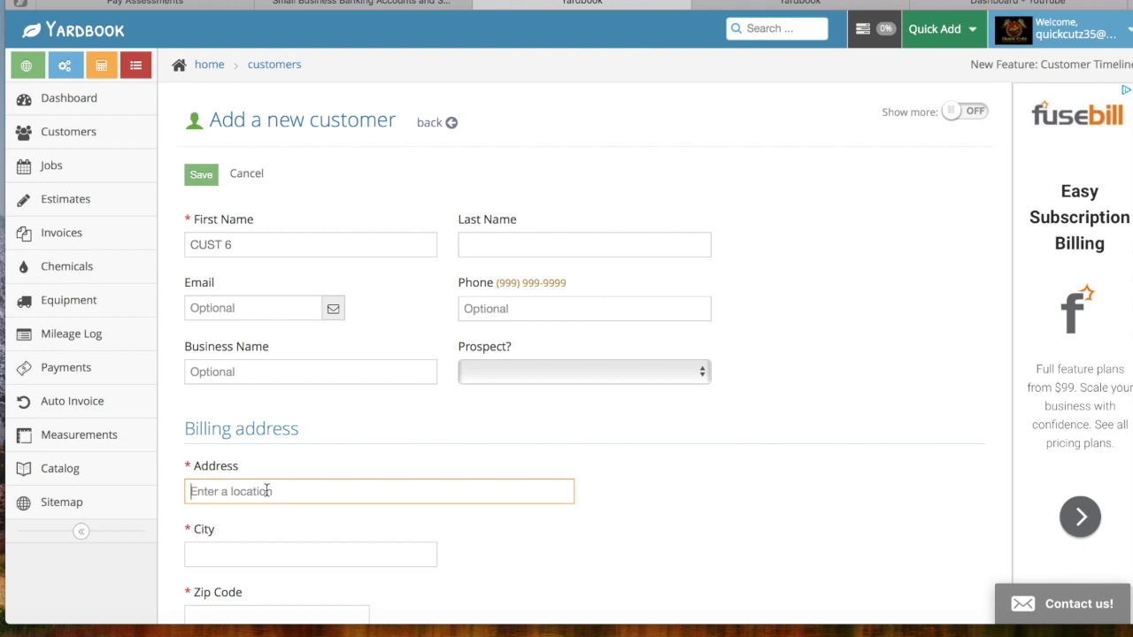
pyautogui.write('2500')
pyautogui.scroll(-2, 209, 555)
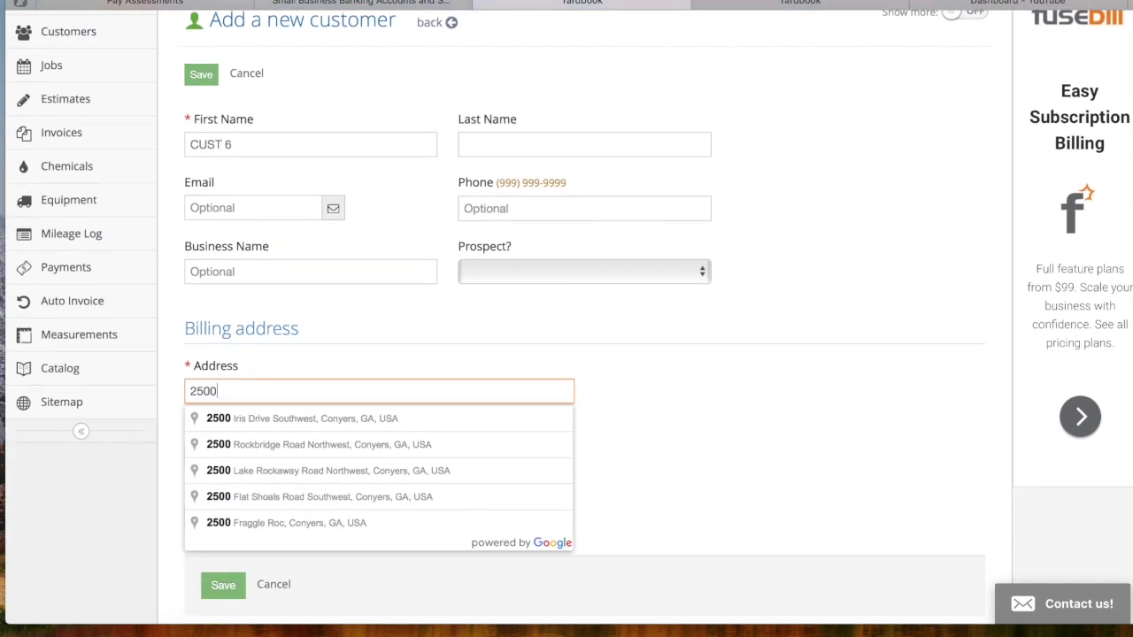
pyautogui.click(257, 524)
pyautogui.click(224, 586)
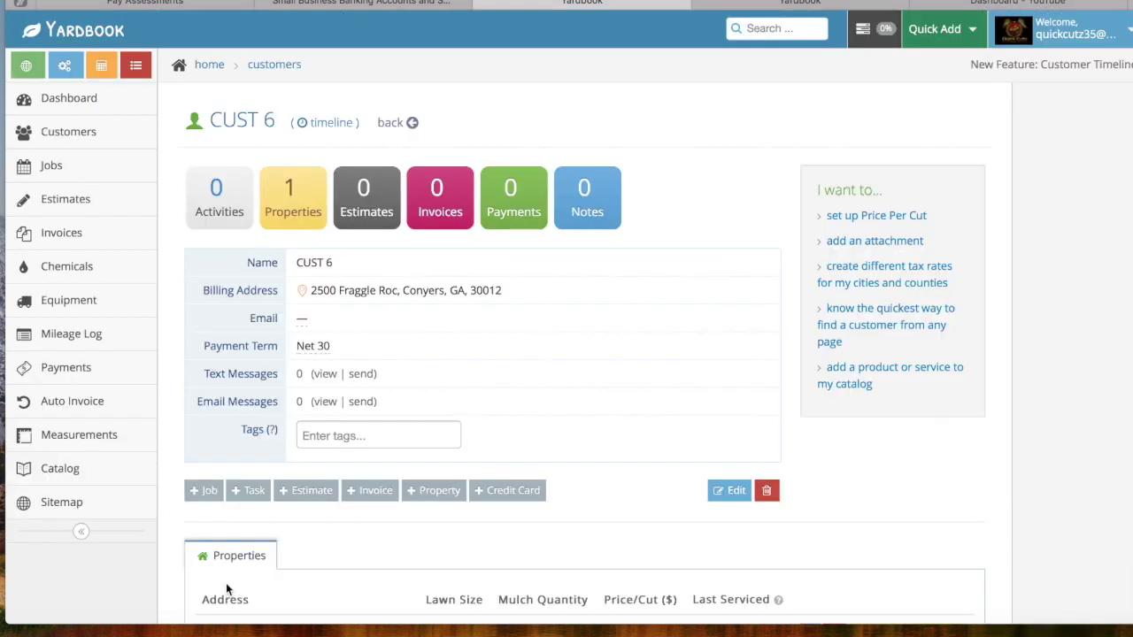
# - Start a new job for CUST 6's property with the catalog description Lawn Service $50
pyautogui.scroll(-3, 336, 535)
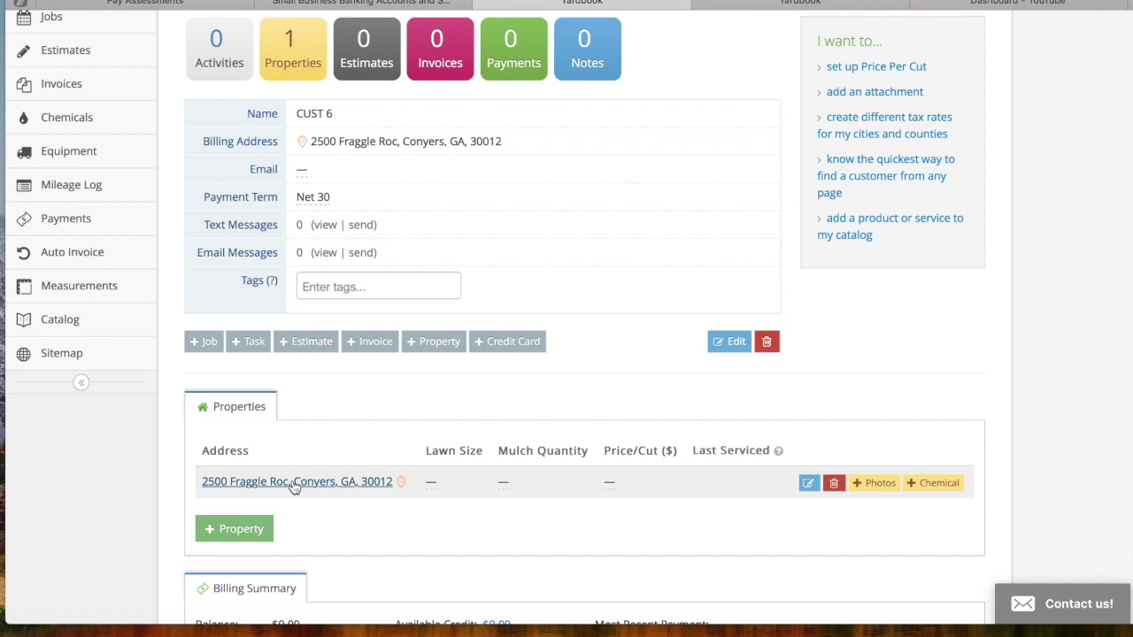
pyautogui.scroll(1, 367, 394)
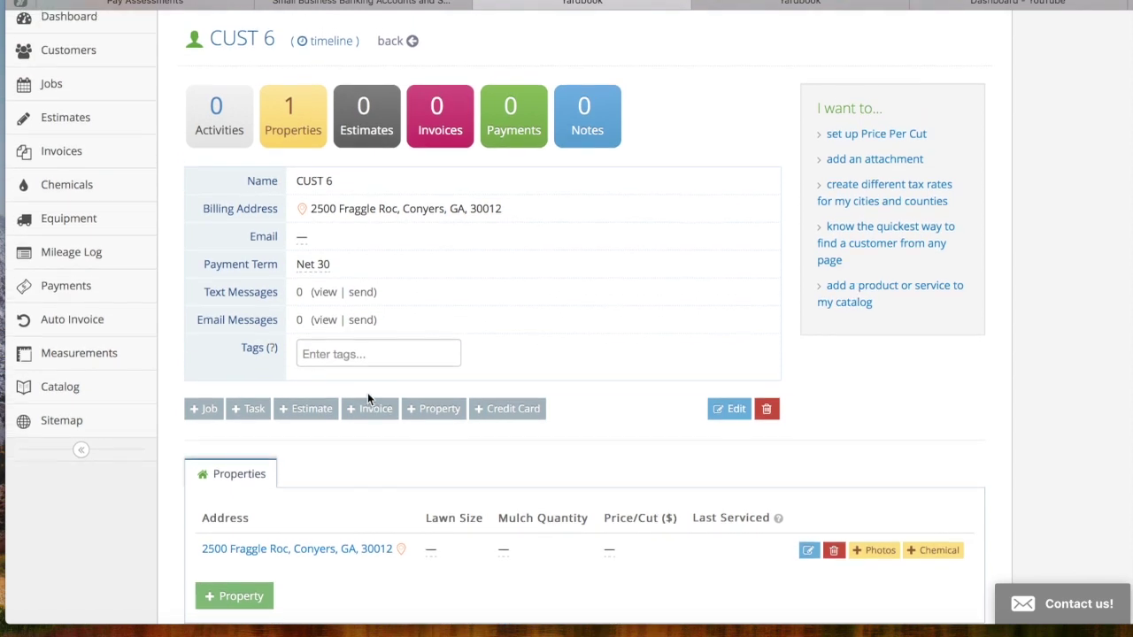
pyautogui.scroll(1, 368, 394)
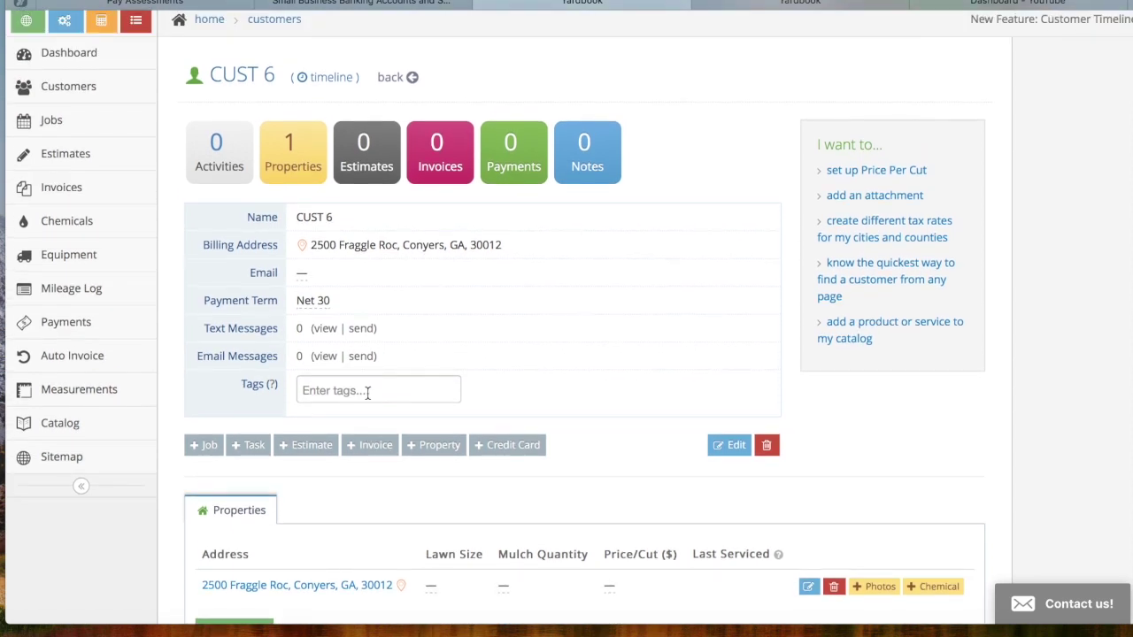
pyautogui.click(204, 445)
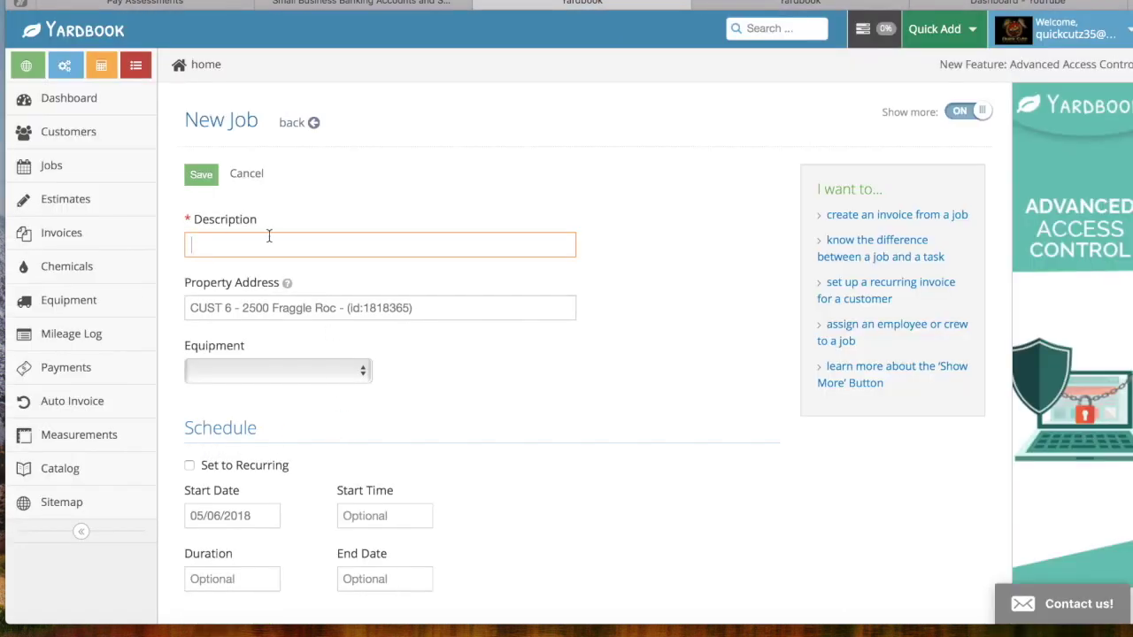
pyautogui.write('LAWN')
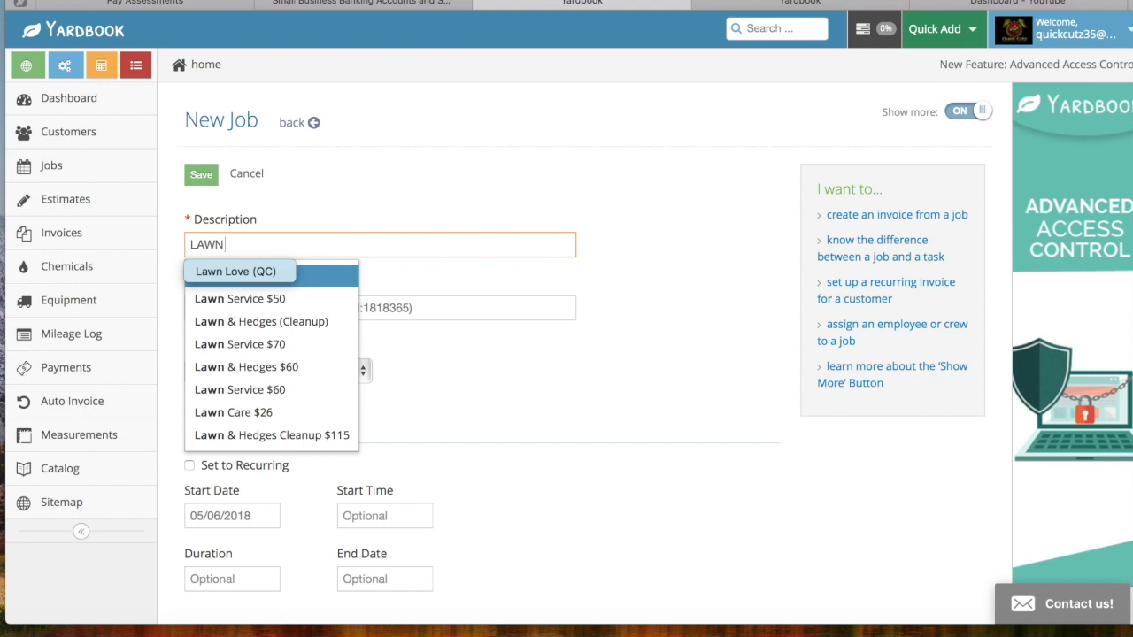
pyautogui.click(260, 299)
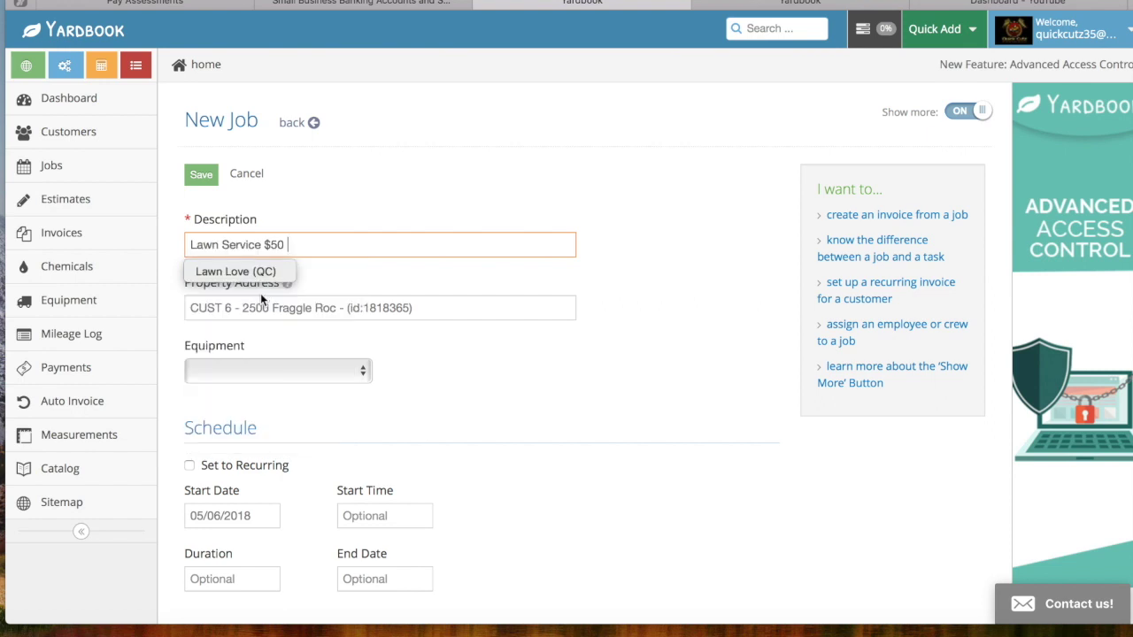
pyautogui.click(518, 376)
# - Try the recurring schedule option, turn it off again, and save the job as a one-time job
pyautogui.scroll(-3, 384, 432)
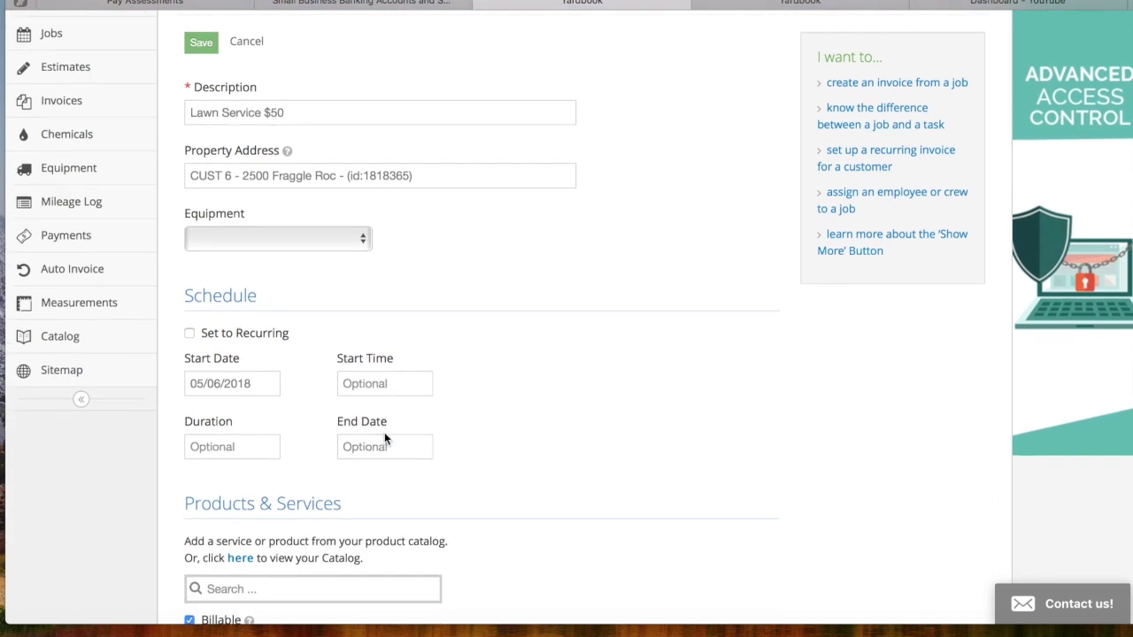
pyautogui.click(190, 323)
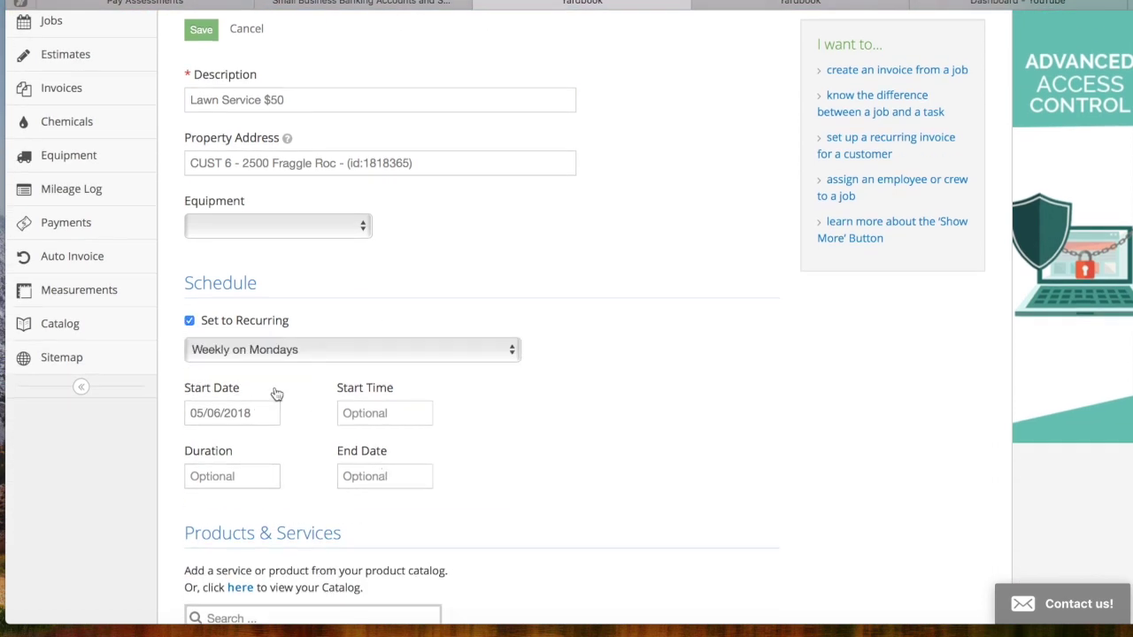
pyautogui.click(190, 320)
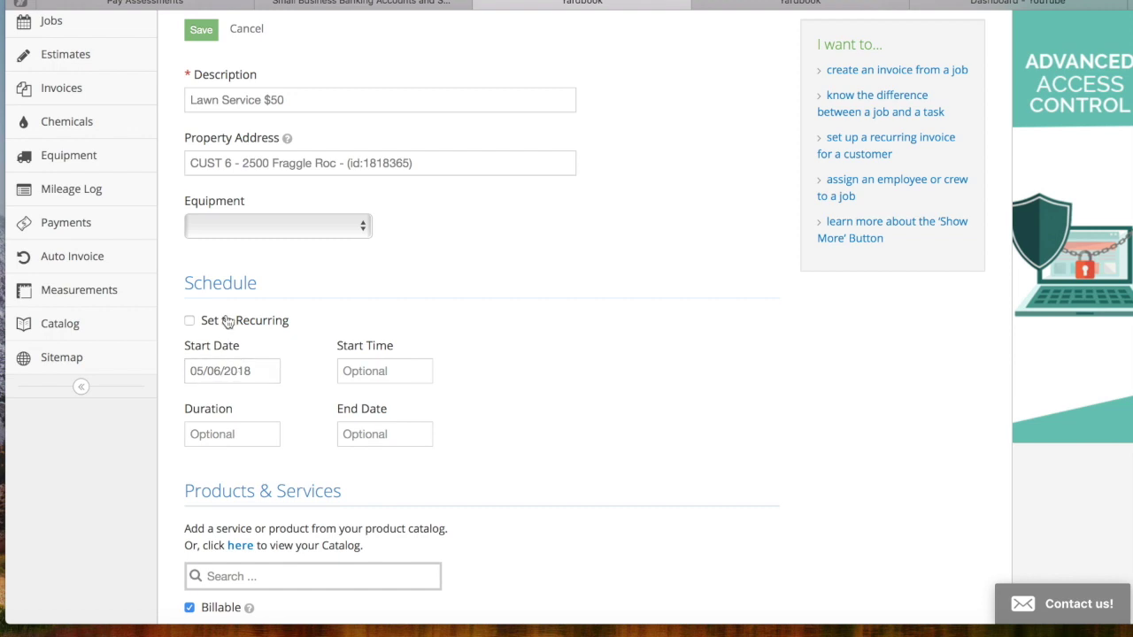
pyautogui.scroll(1, 226, 322)
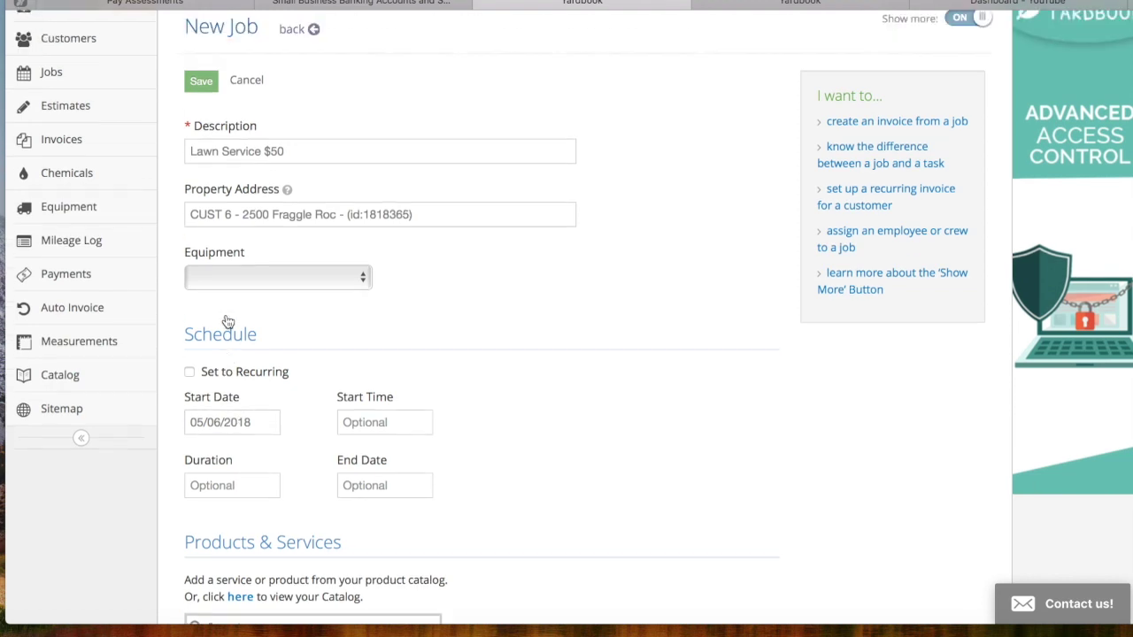
pyautogui.click(203, 83)
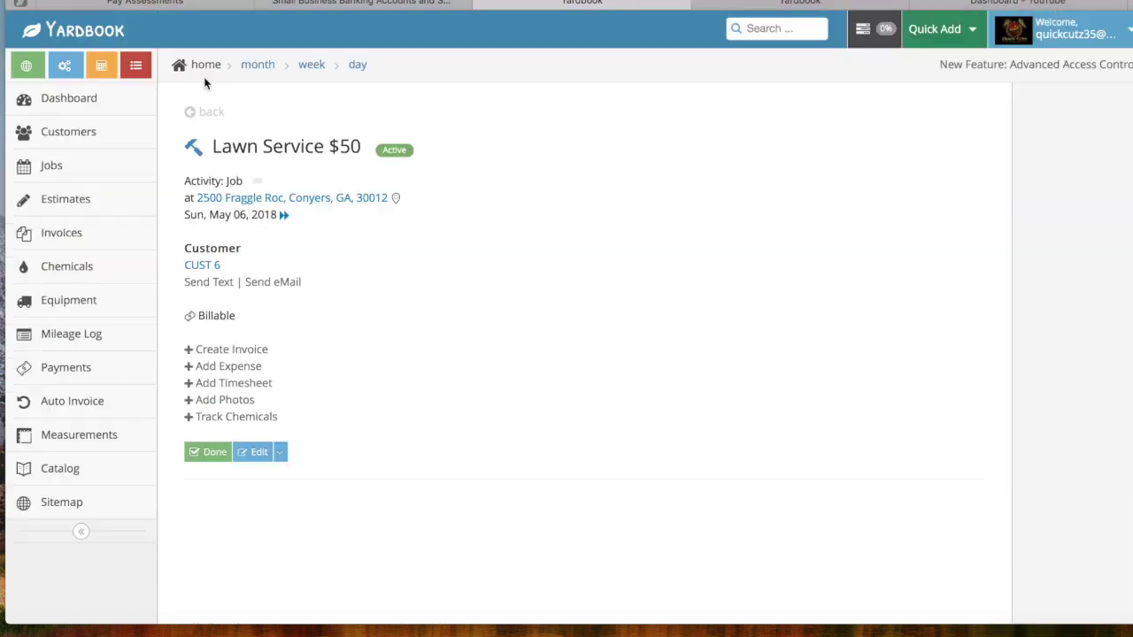
# - Open today's job list, check it down to the CUST 6 entry, and open the day's route planner
pyautogui.click(51, 166)
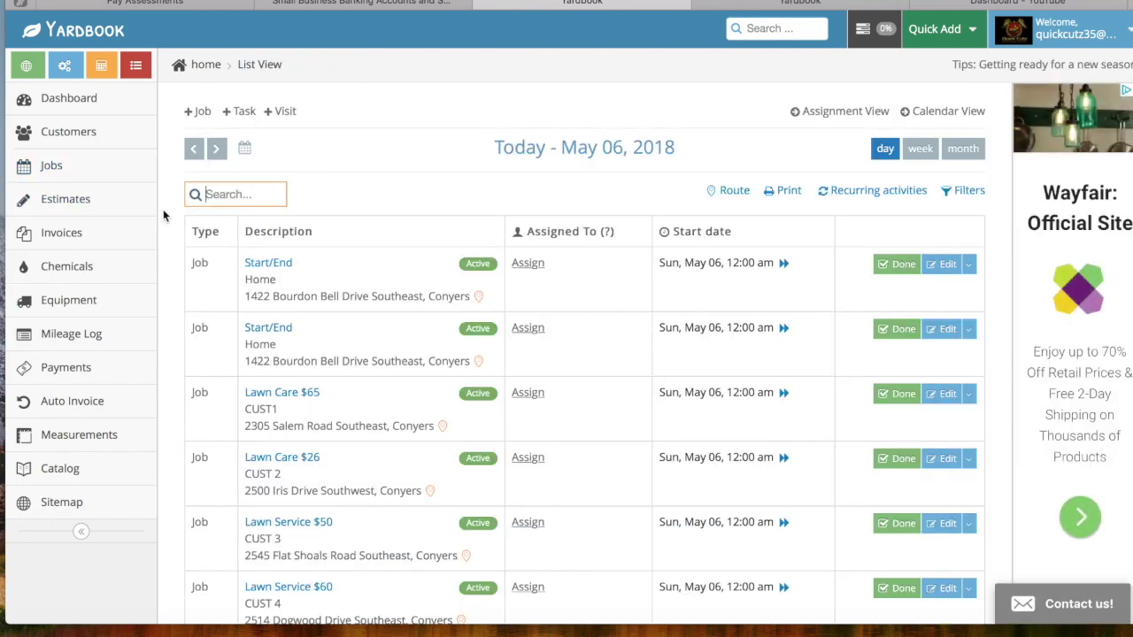
pyautogui.scroll(-4, 371, 328)
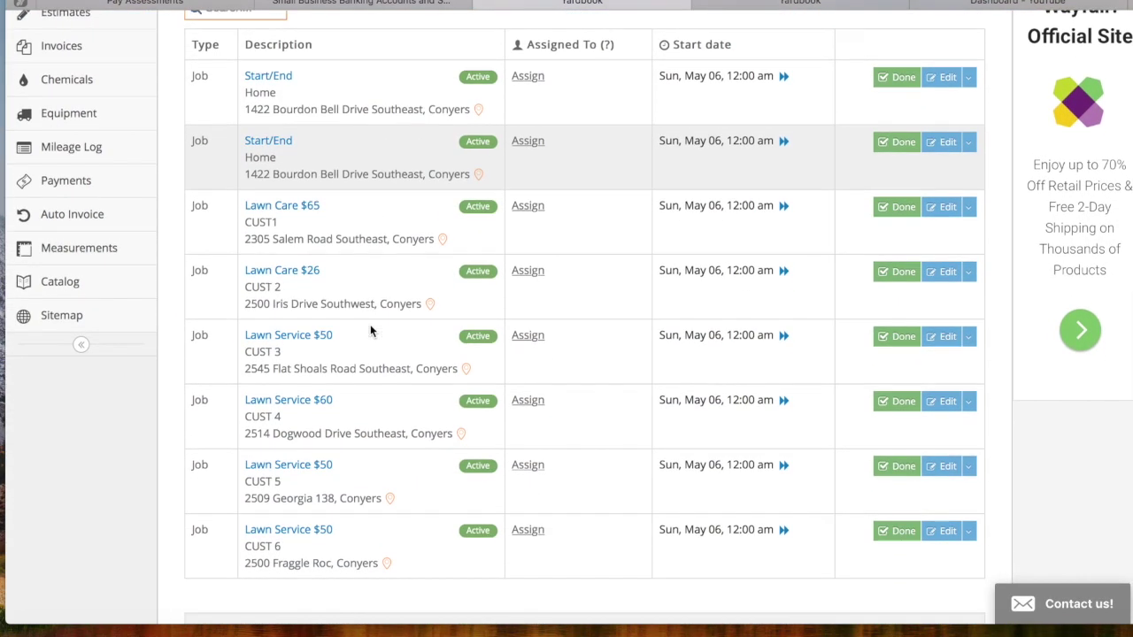
pyautogui.scroll(-3, 370, 328)
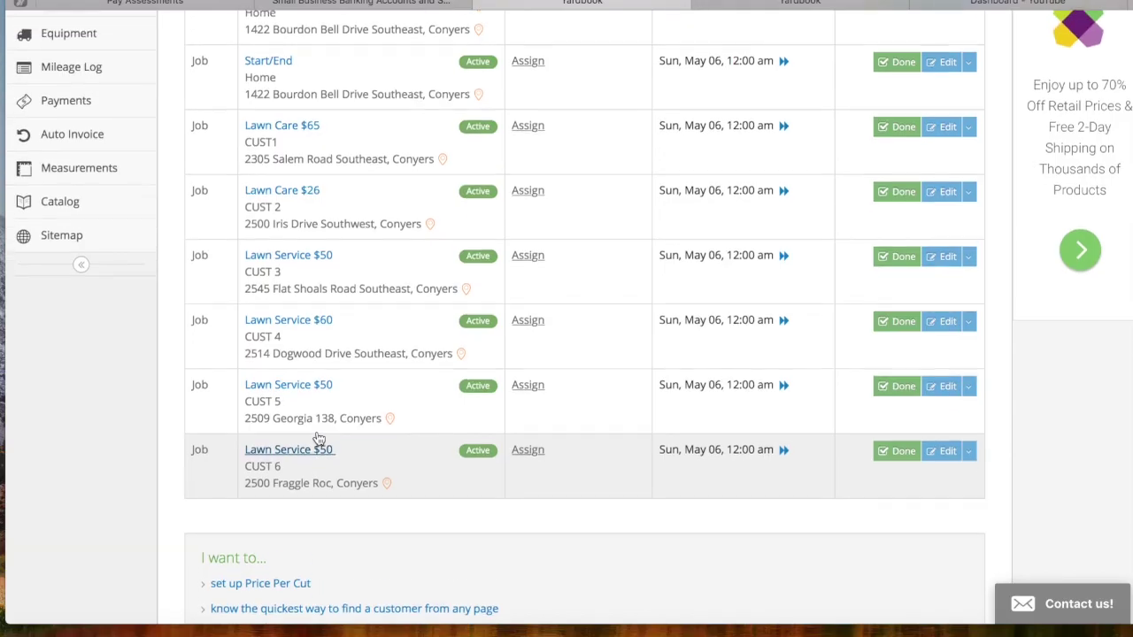
pyautogui.scroll(3, 337, 630)
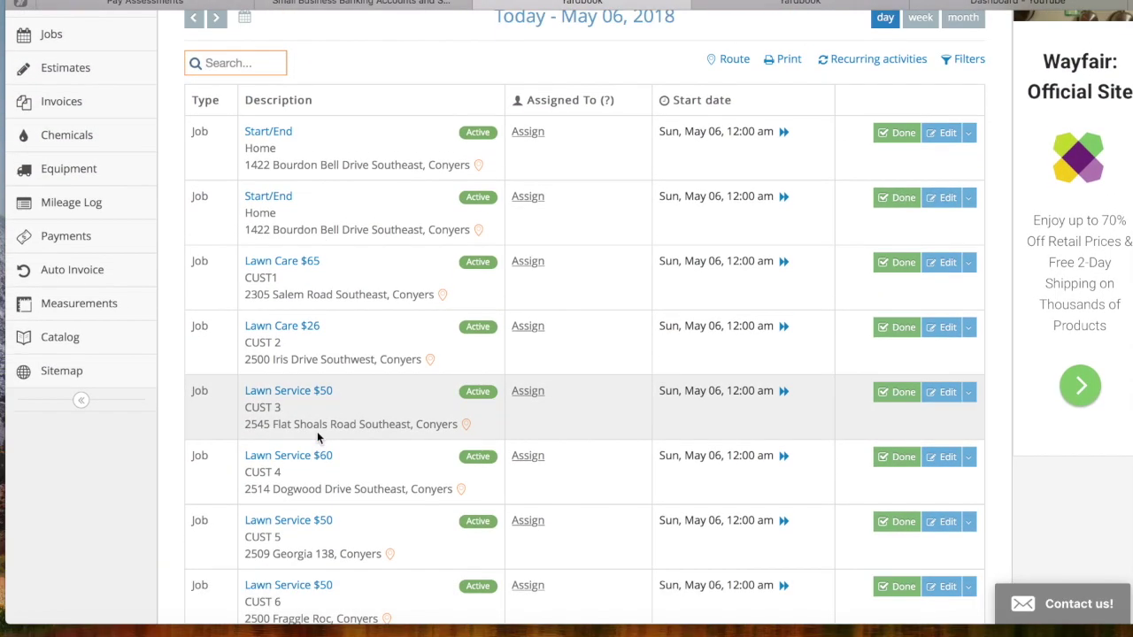
pyautogui.scroll(1, 316, 431)
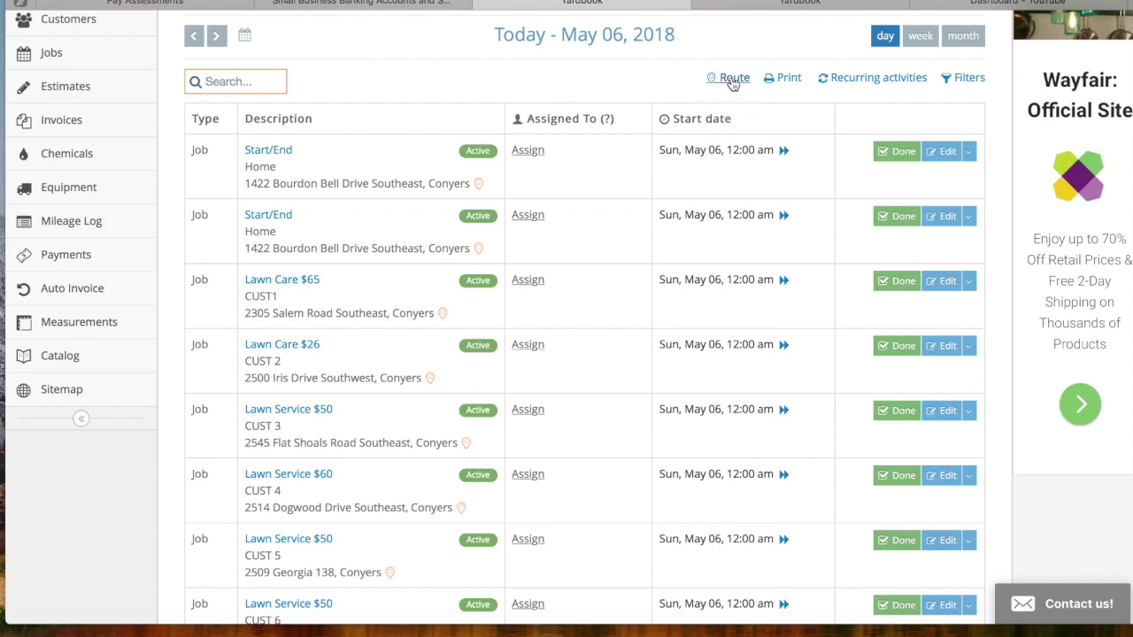
pyautogui.click(732, 79)
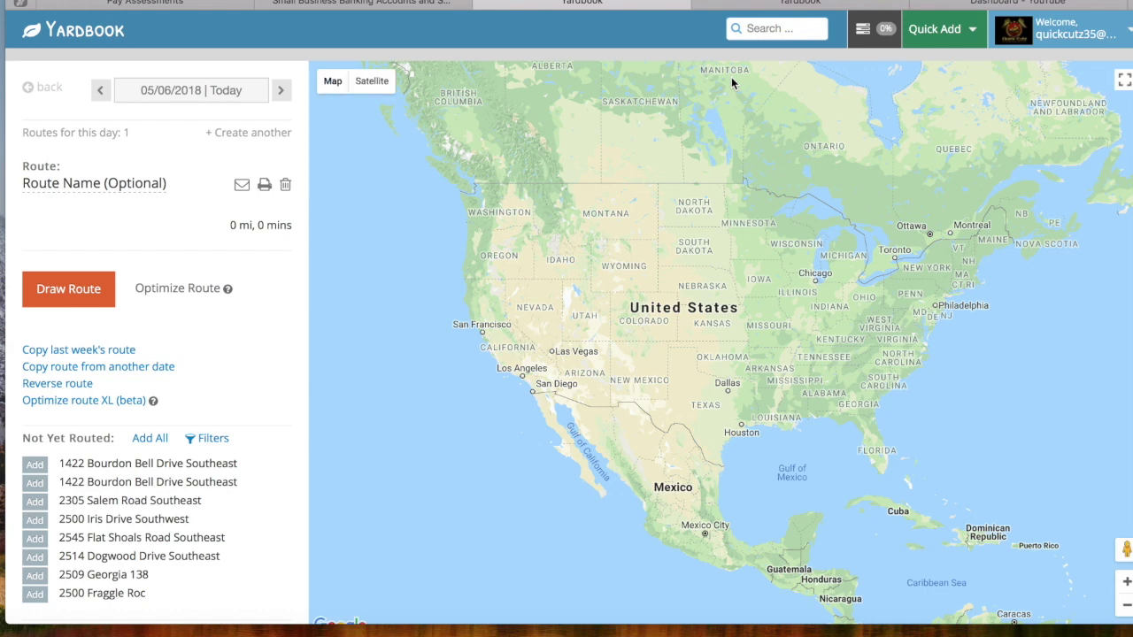
# - Add the six jobs of CUST 1 through CUST 6 to today's route in listed order, leaving out the two home Start/End entries
pyautogui.scroll(-1, 76, 384)
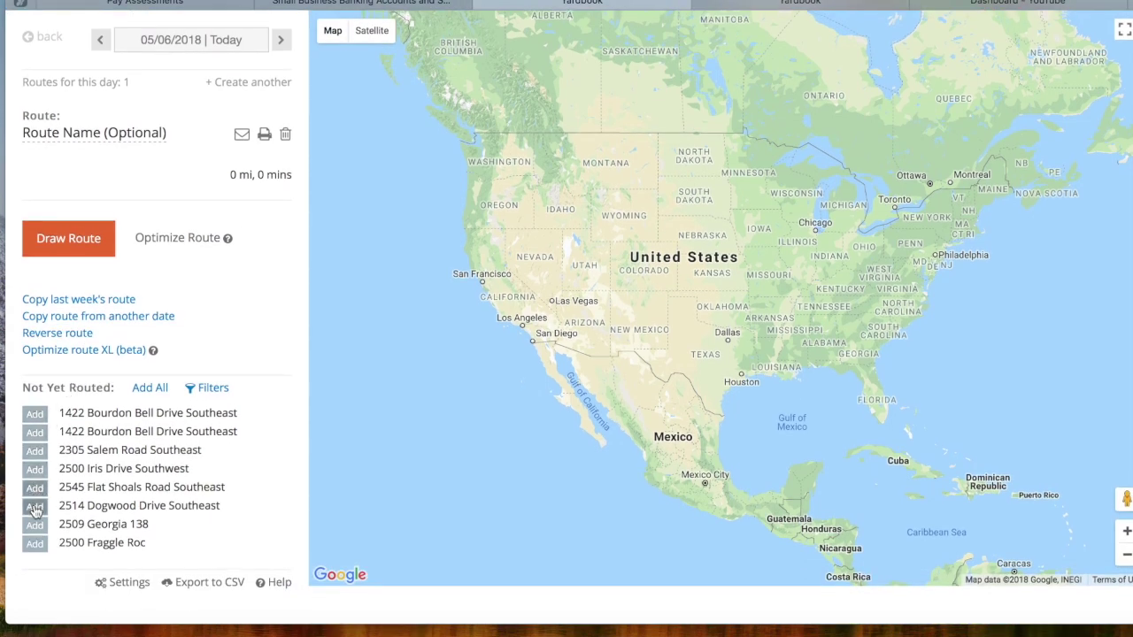
pyautogui.click(34, 453)
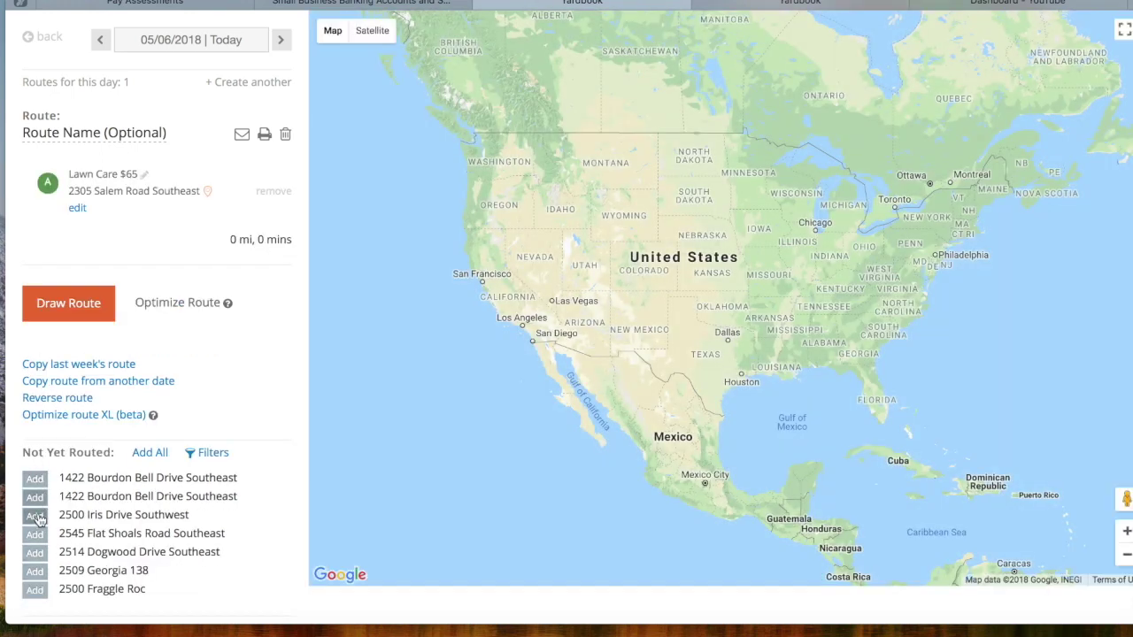
pyautogui.click(36, 516)
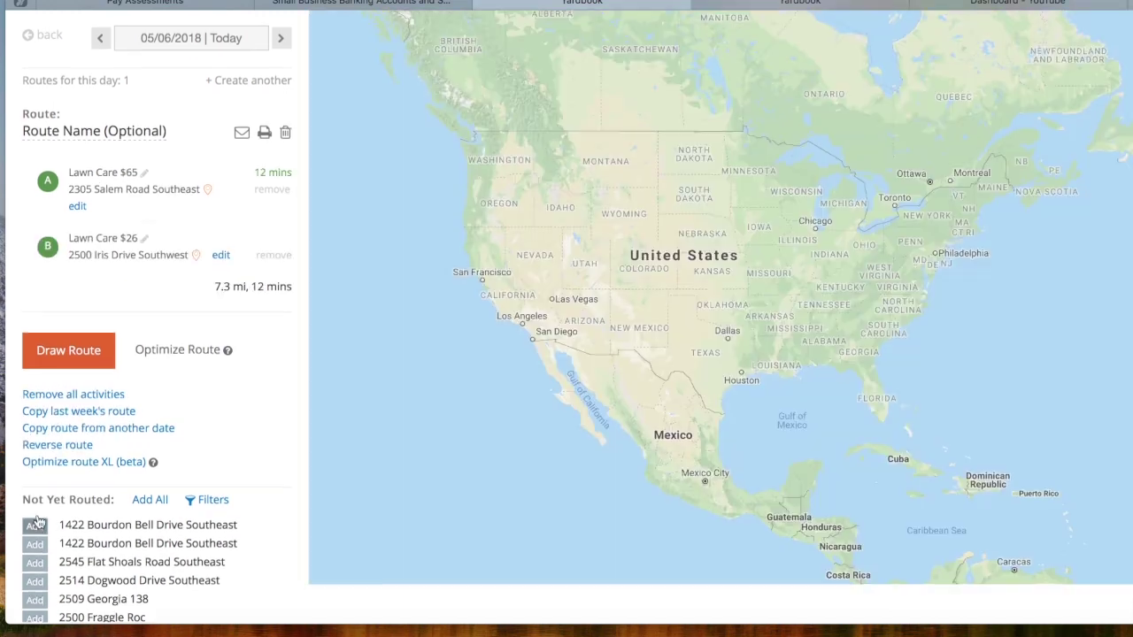
pyautogui.scroll(-1, 37, 523)
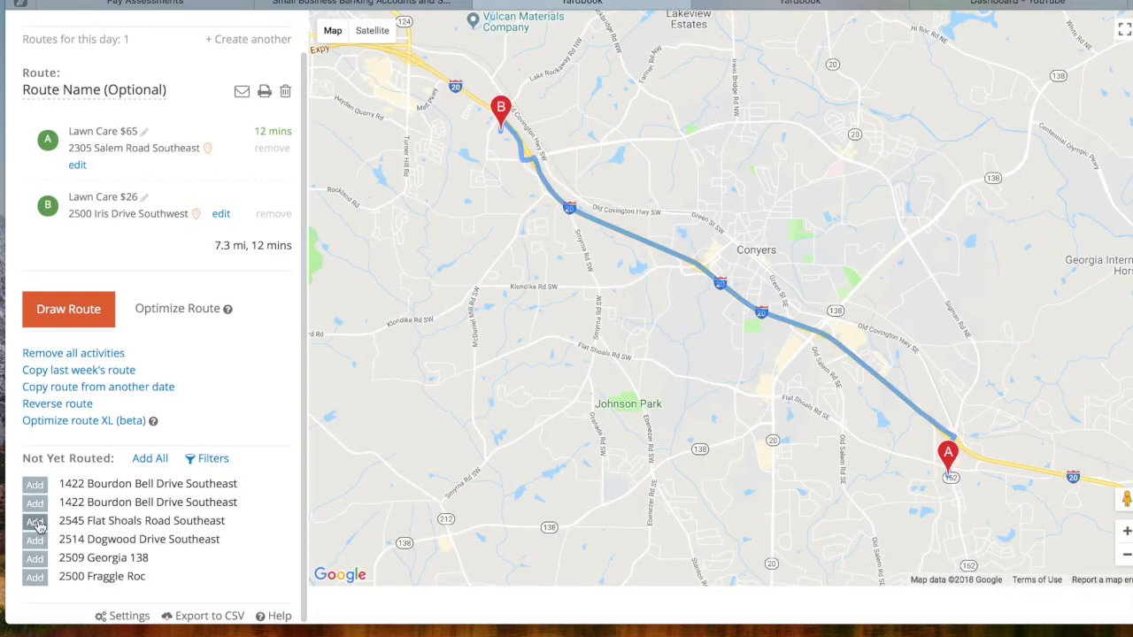
pyautogui.click(35, 521)
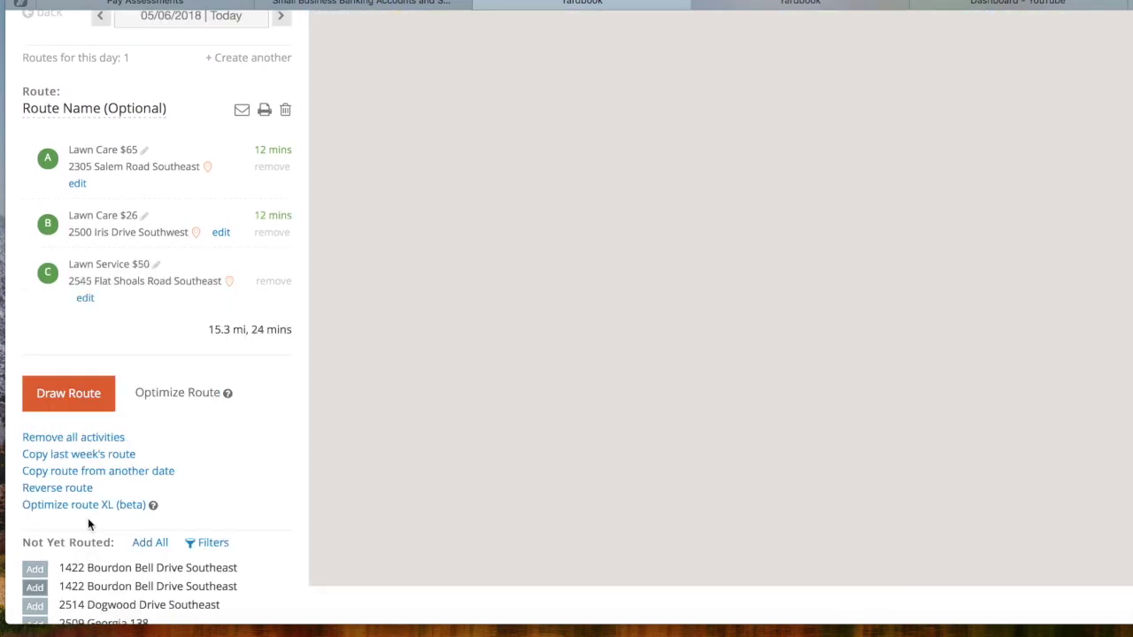
pyautogui.scroll(-2, 62, 529)
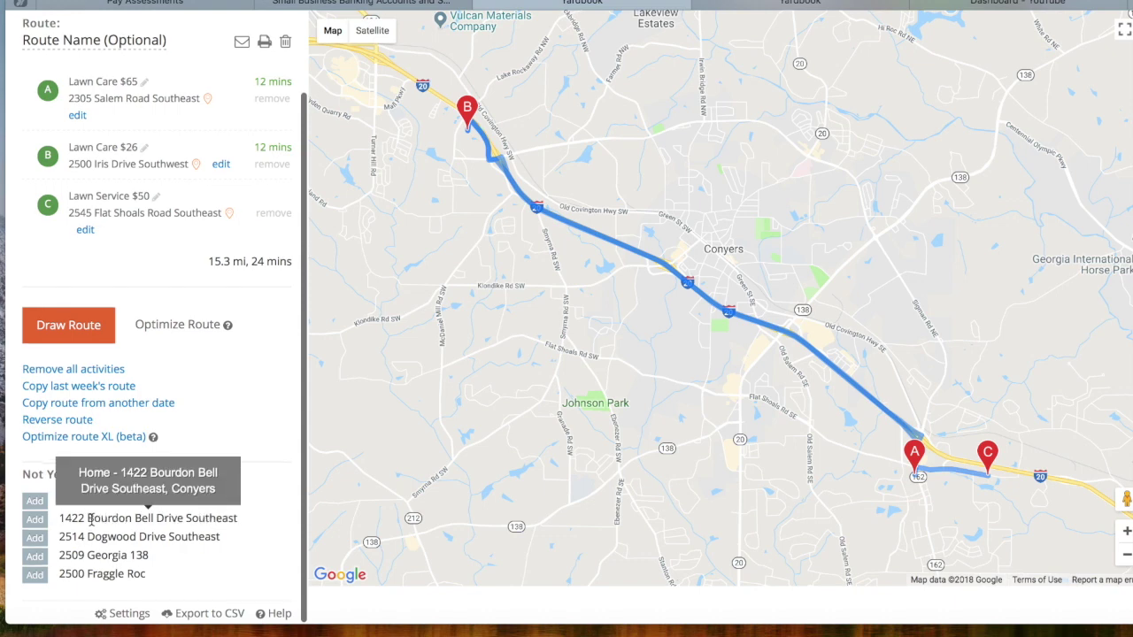
pyautogui.click(34, 539)
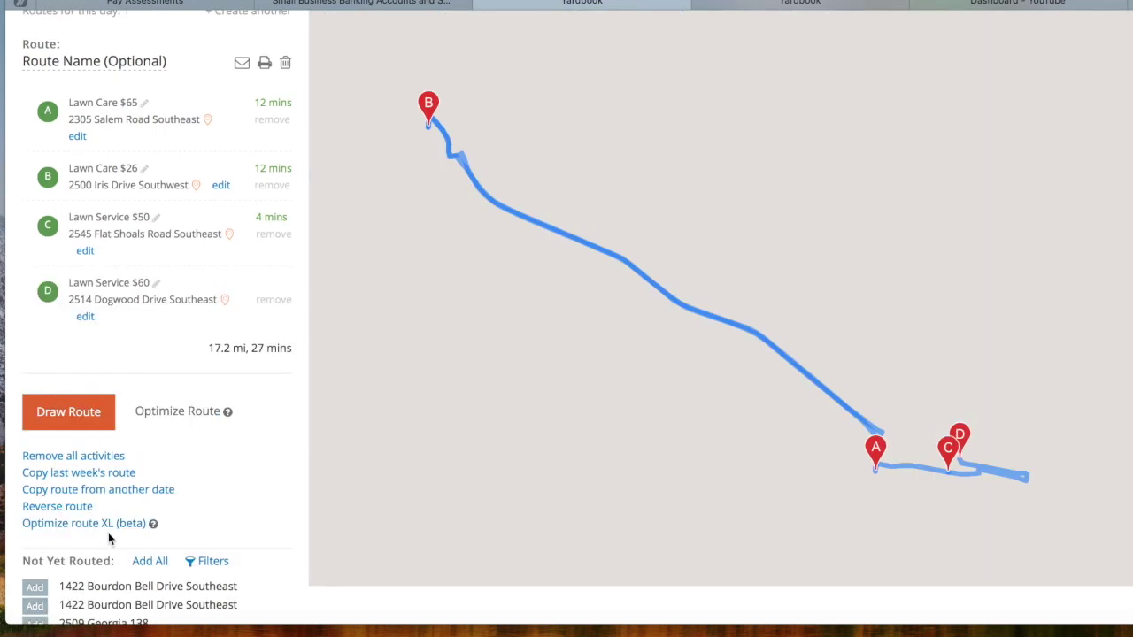
pyautogui.scroll(-2, 109, 538)
pyautogui.click(36, 556)
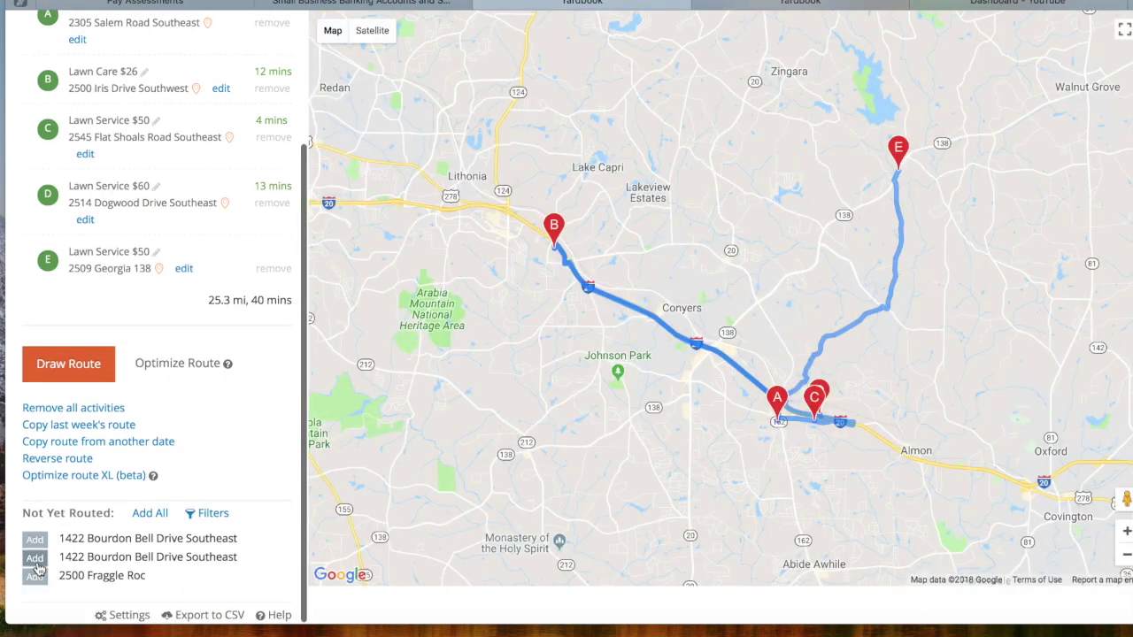
pyautogui.click(35, 574)
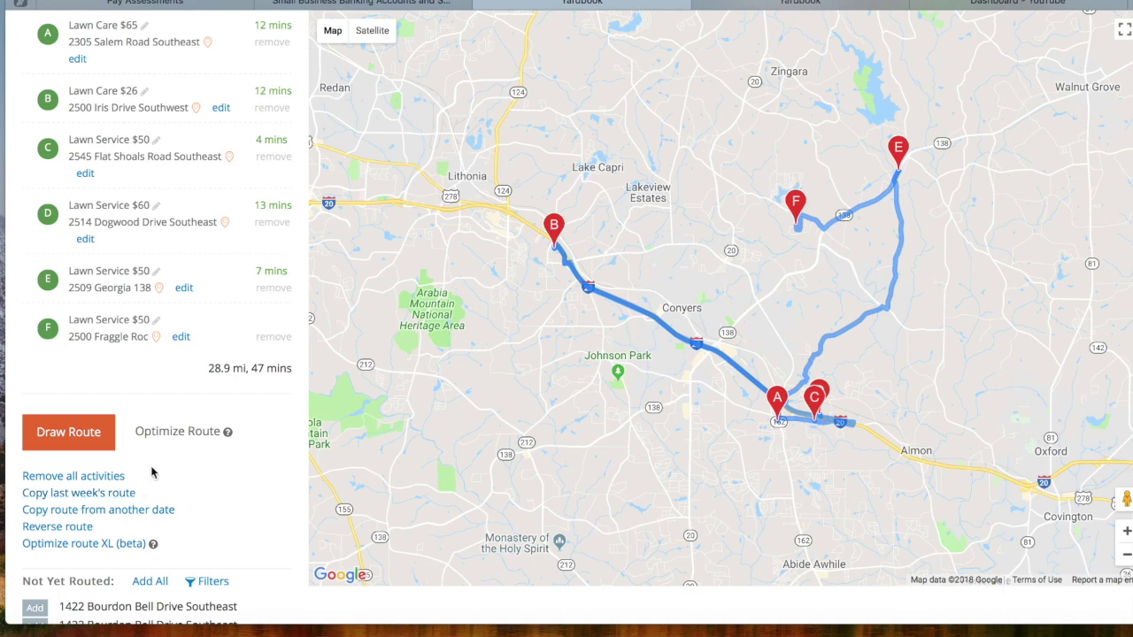
pyautogui.scroll(2, 162, 442)
pyautogui.scroll(2, 162, 444)
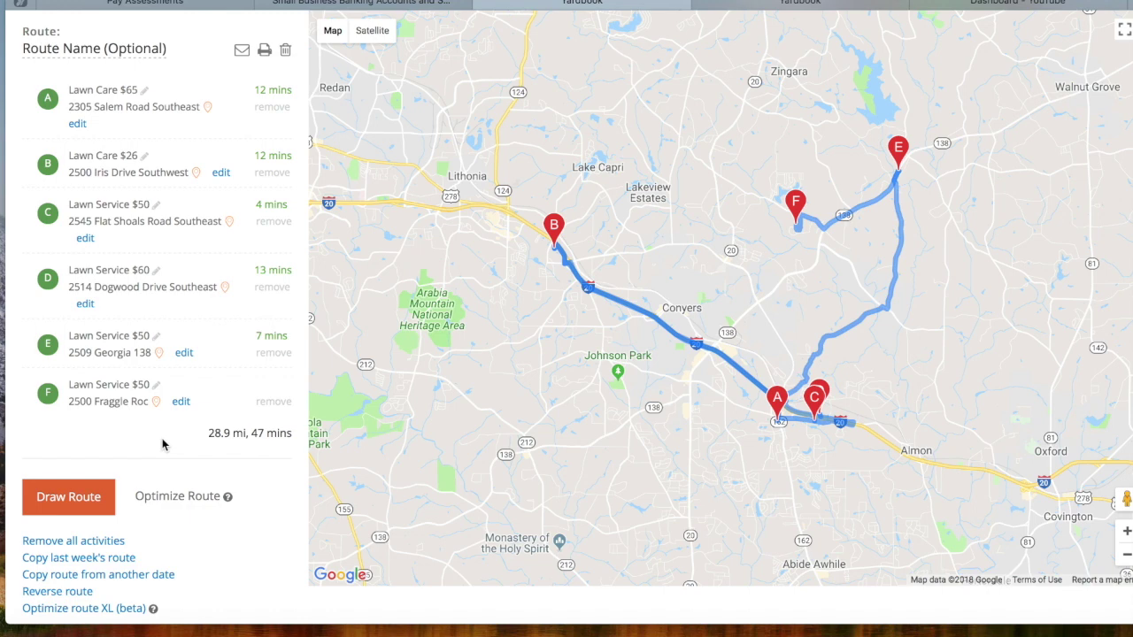
pyautogui.scroll(5, 162, 444)
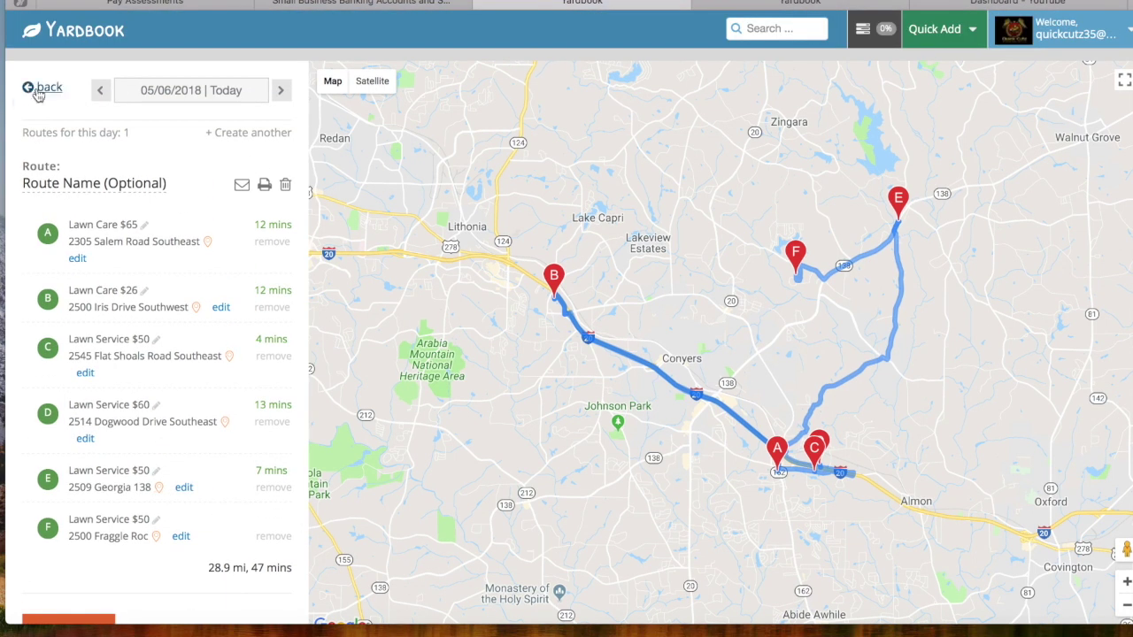
# - Return to today's job list and start a new job with the catalog description Start/End
pyautogui.click(31, 92)
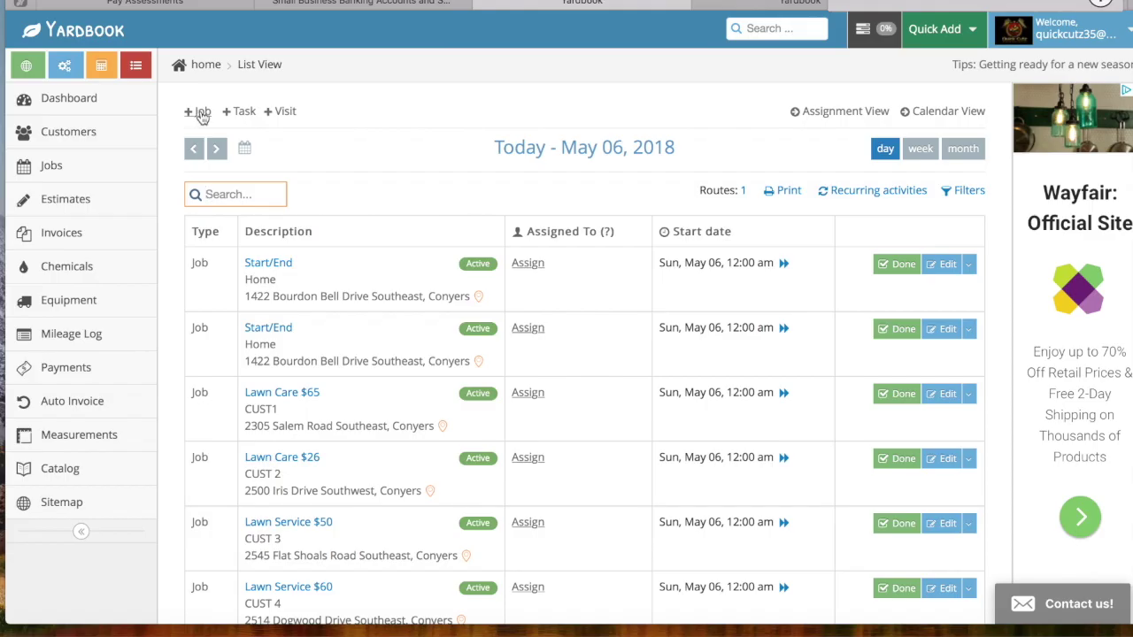
pyautogui.click(540, 285)
pyautogui.click(202, 115)
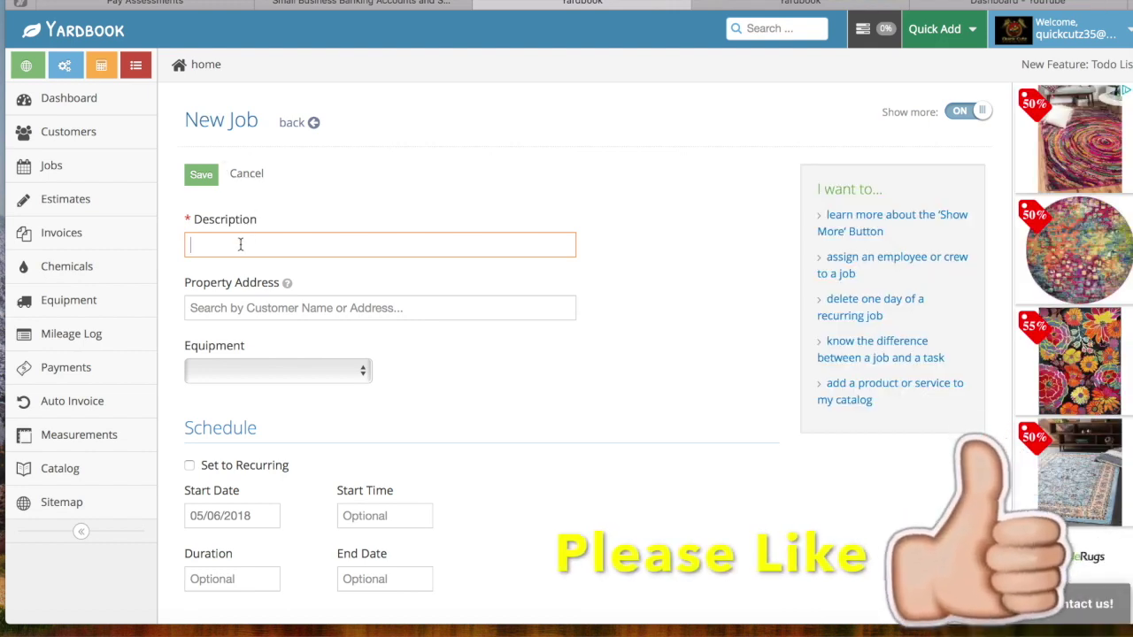
pyautogui.write('S')
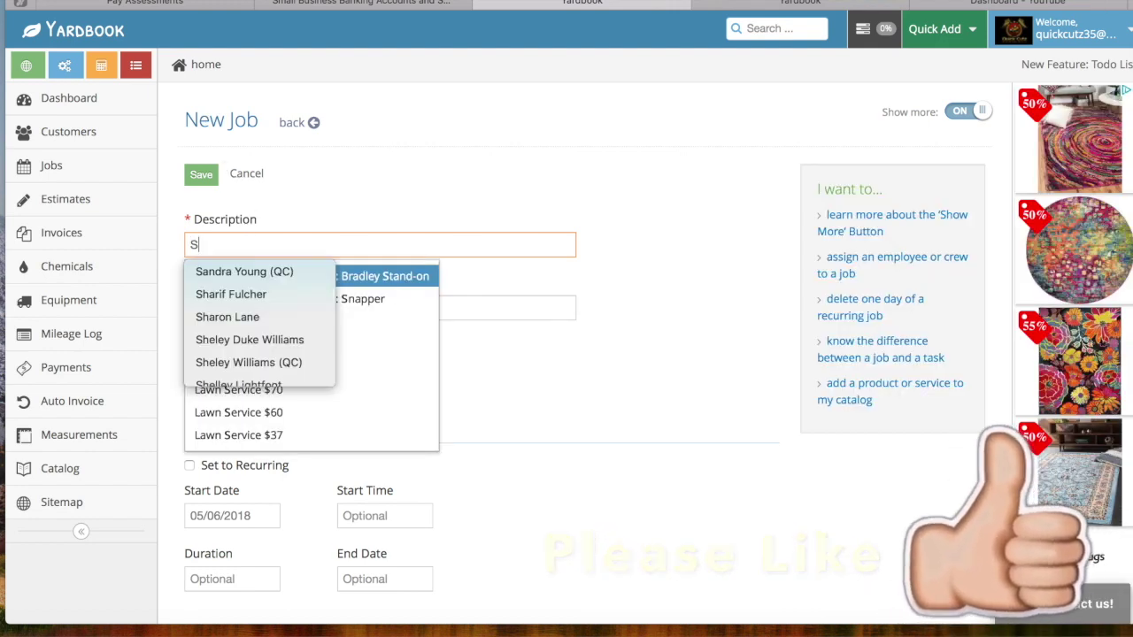
pyautogui.write('TA')
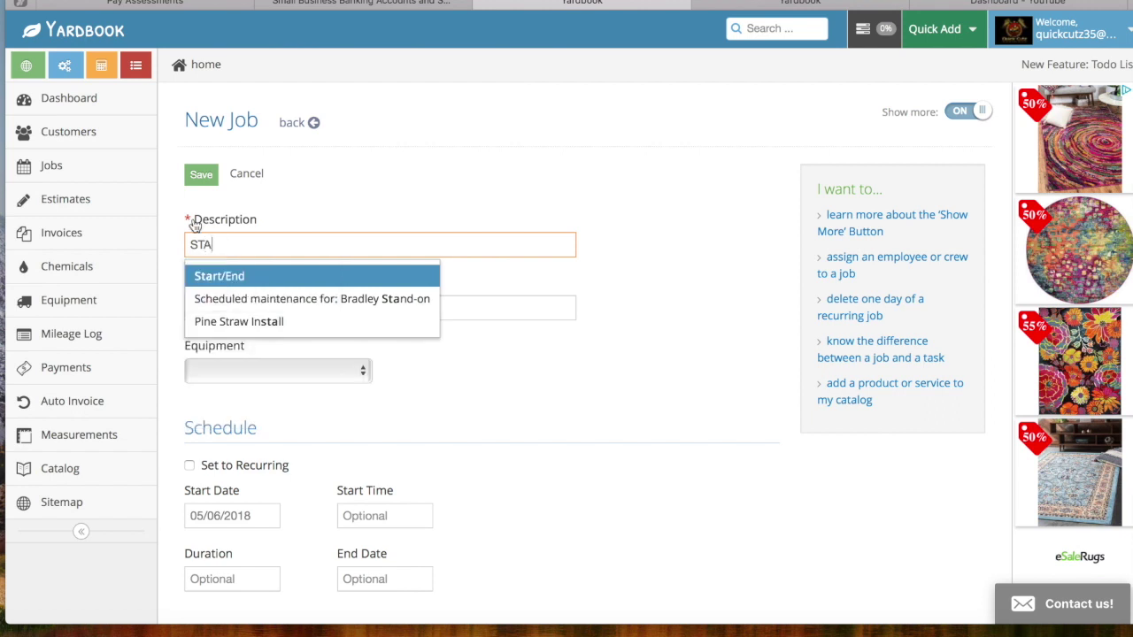
pyautogui.click(221, 277)
# - Assign the Storage Truck Pickup property to the Start/End job and save it
pyautogui.click(226, 309)
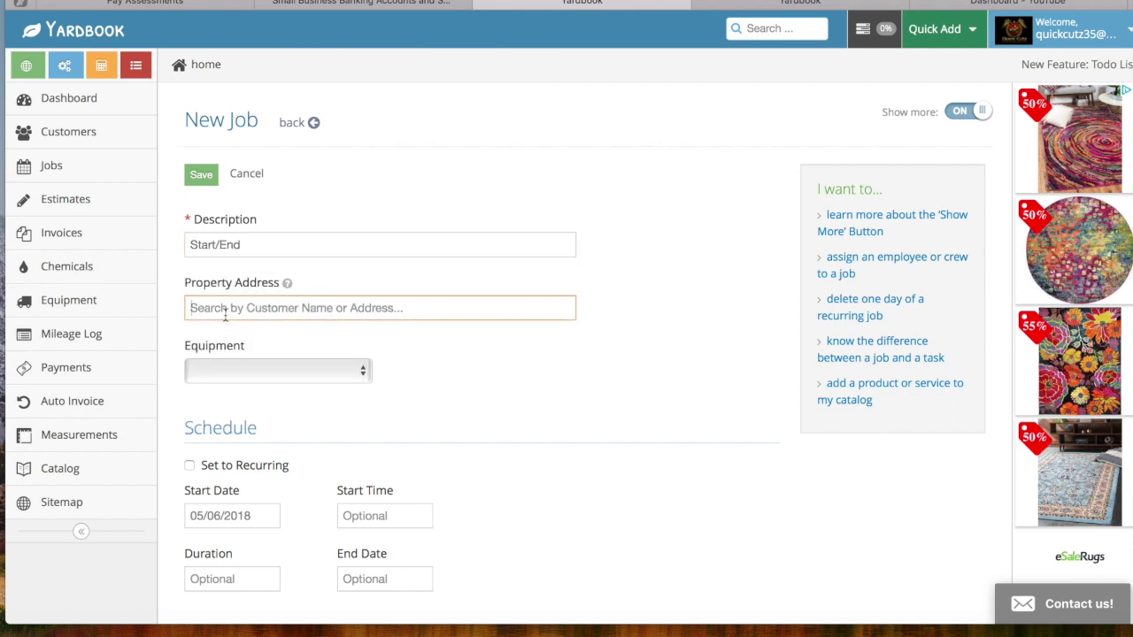
pyautogui.write('STORG')
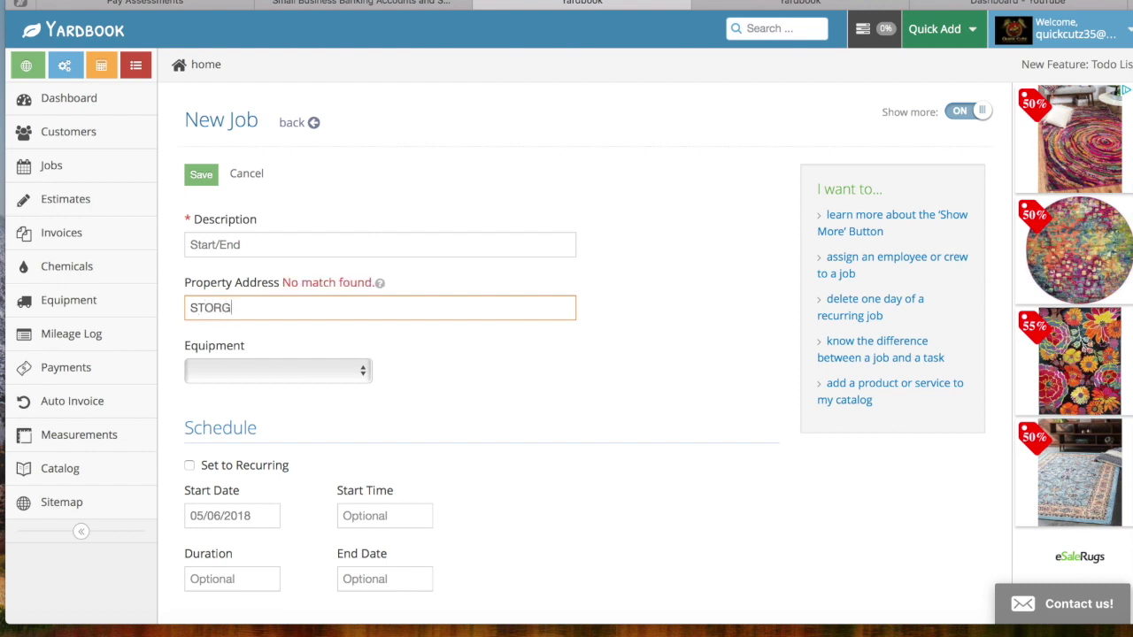
pyautogui.press('BackSpace')
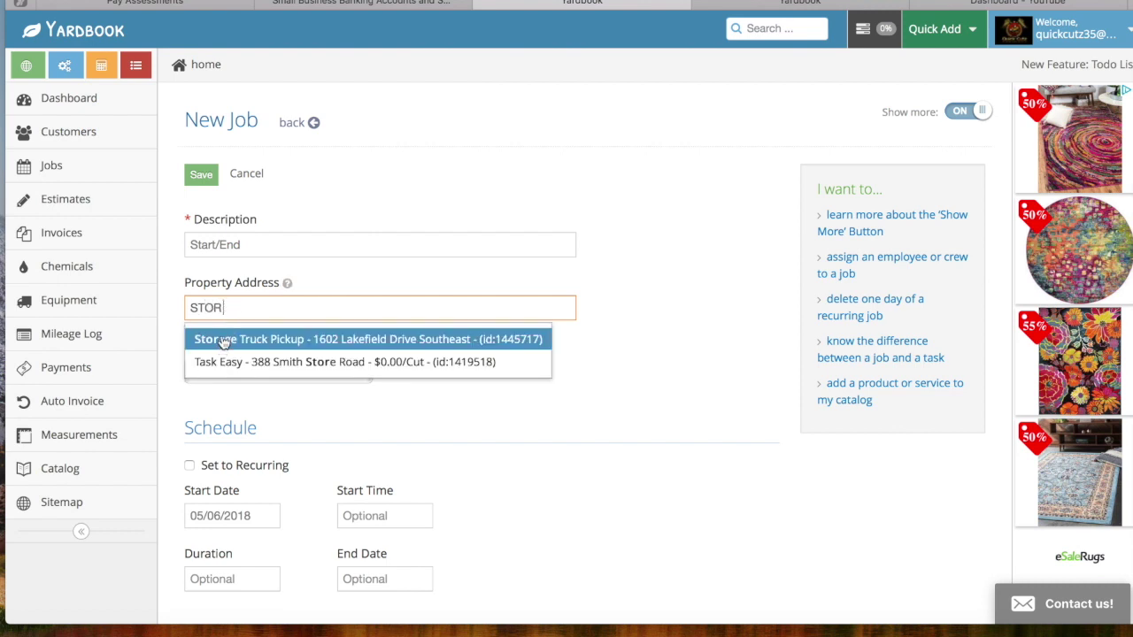
pyautogui.click(222, 340)
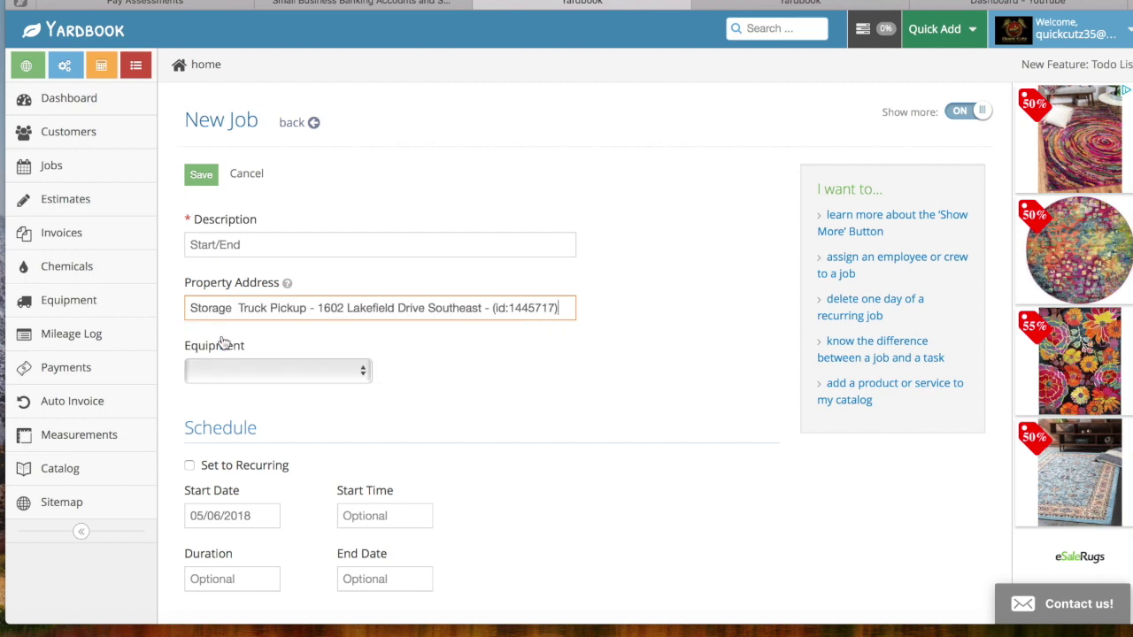
pyautogui.click(202, 176)
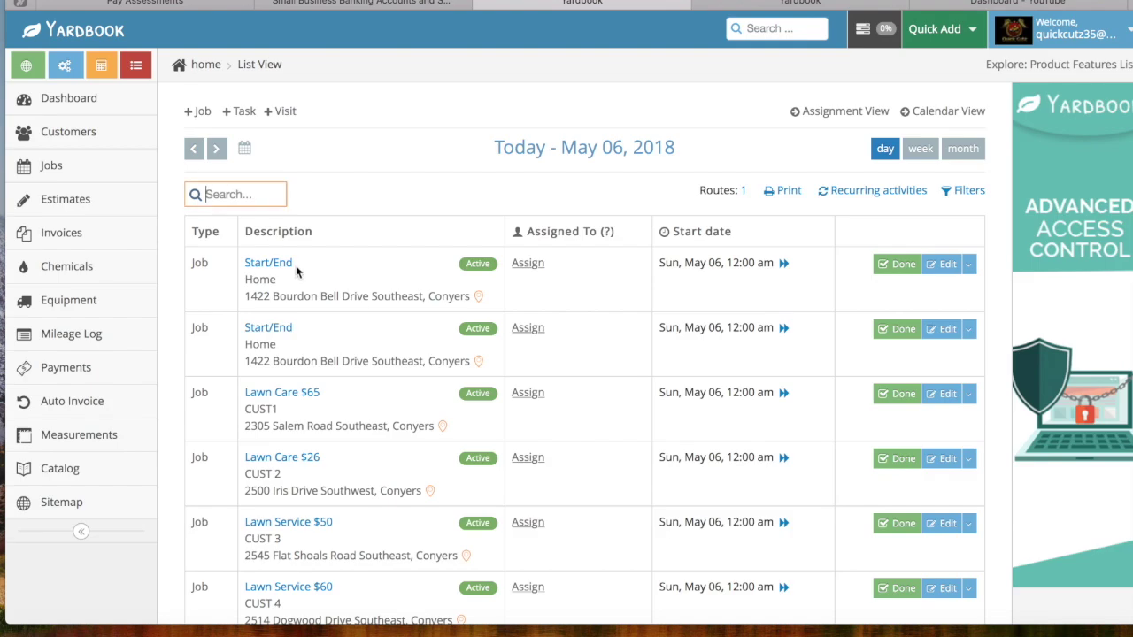
# - Reopen today's route planner and add the unrouted storage Start/End job to the route
pyautogui.click(742, 192)
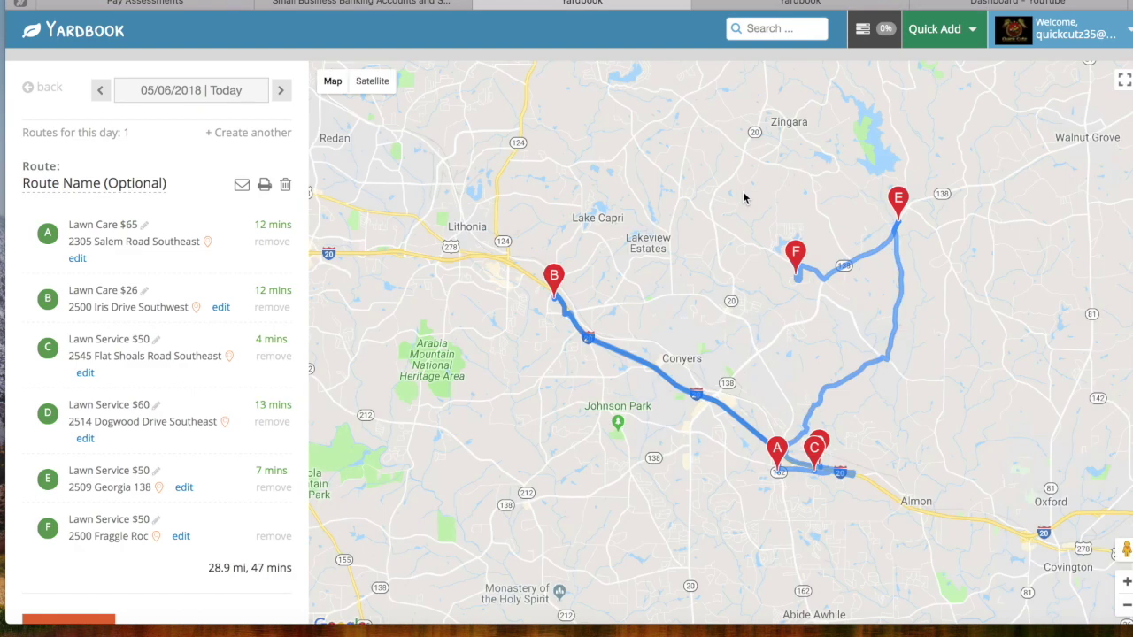
pyautogui.scroll(-5, 89, 443)
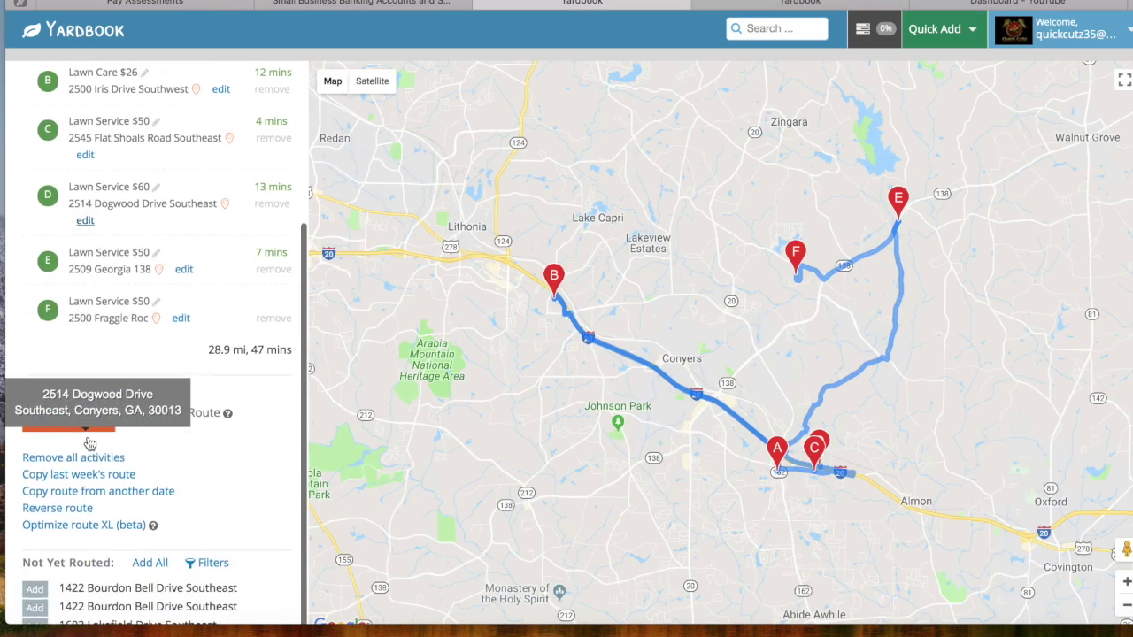
pyautogui.scroll(-2, 89, 438)
pyautogui.click(33, 538)
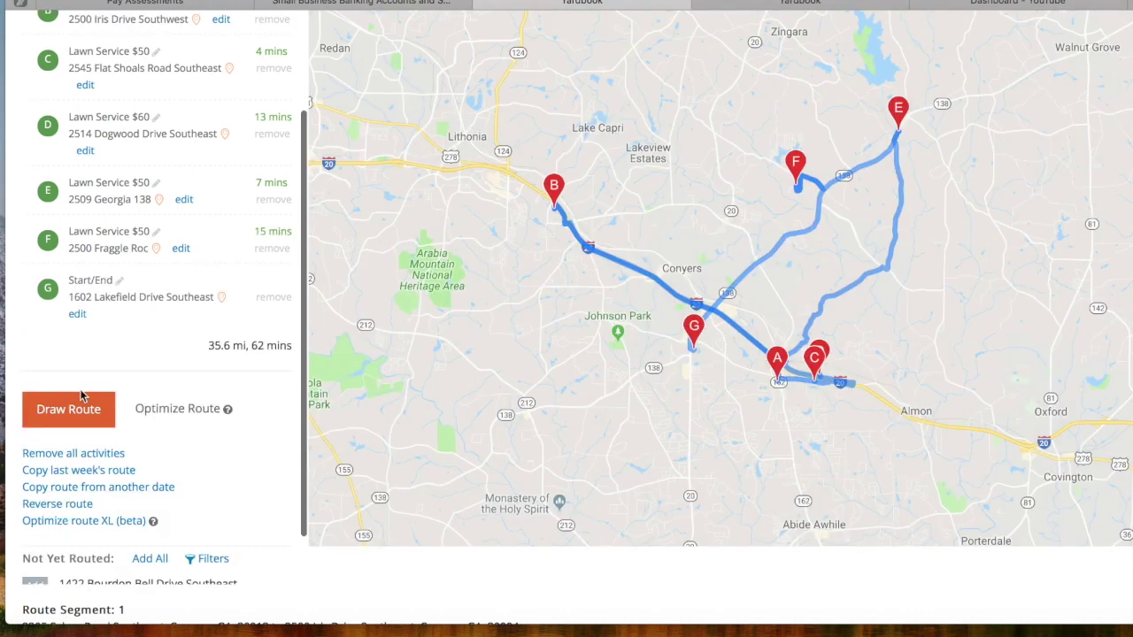
# - Reorder the route to begin with the storage Start/End stop, followed by the CUST 2, CUST 6 and CUST 5 jobs
pyautogui.scroll(5, 80, 396)
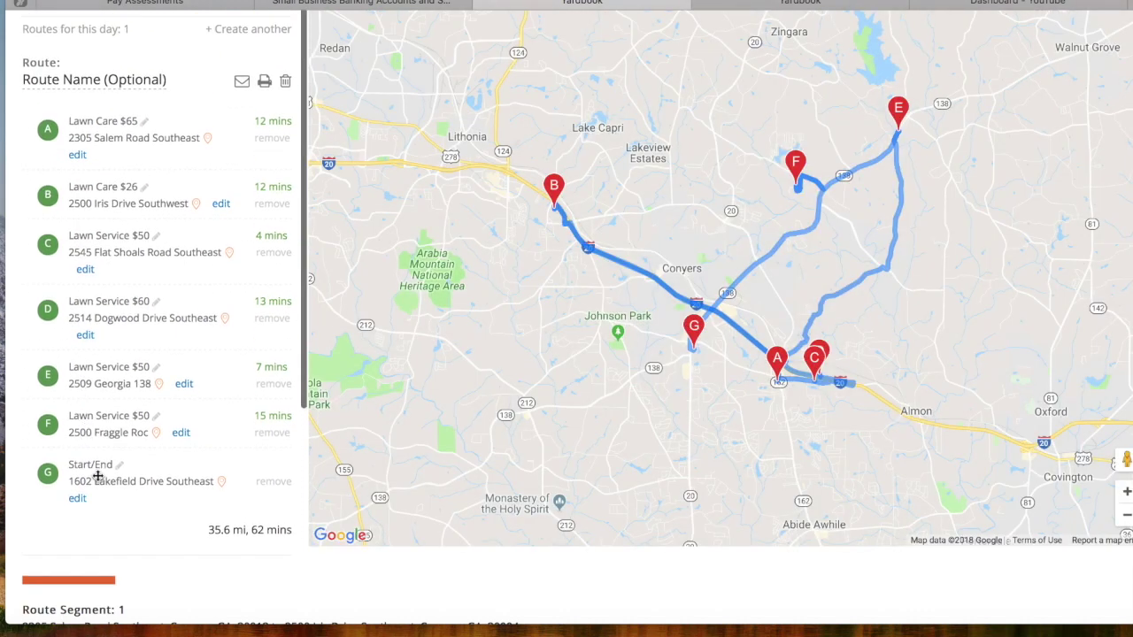
pyautogui.moveTo(97, 477)
pyautogui.mouseDown()
pyautogui.moveTo(71, 236)
pyautogui.moveTo(43, 188)
pyautogui.moveTo(57, 132)
pyautogui.mouseUp()
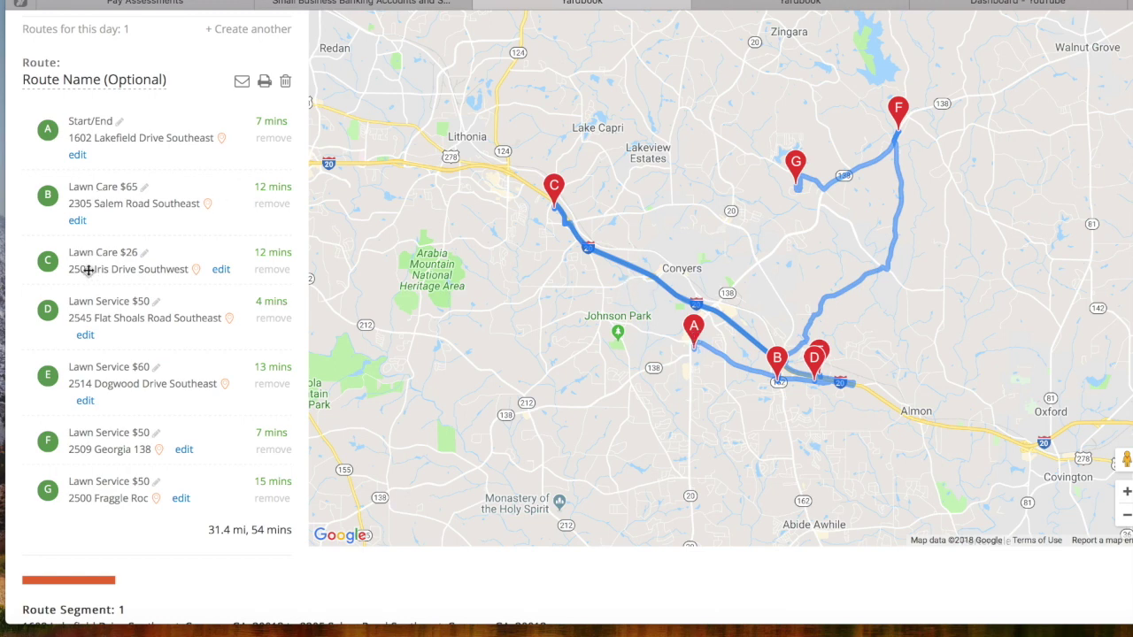
pyautogui.moveTo(88, 270); pyautogui.dragTo(74, 202)
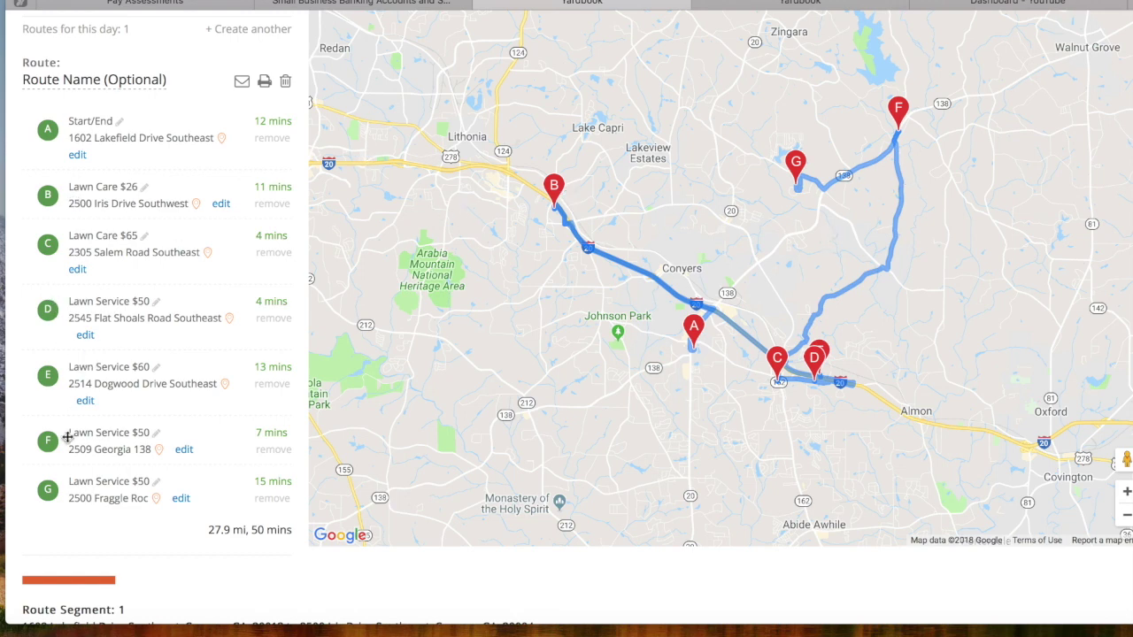
pyautogui.moveTo(74, 491); pyautogui.dragTo(46, 234)
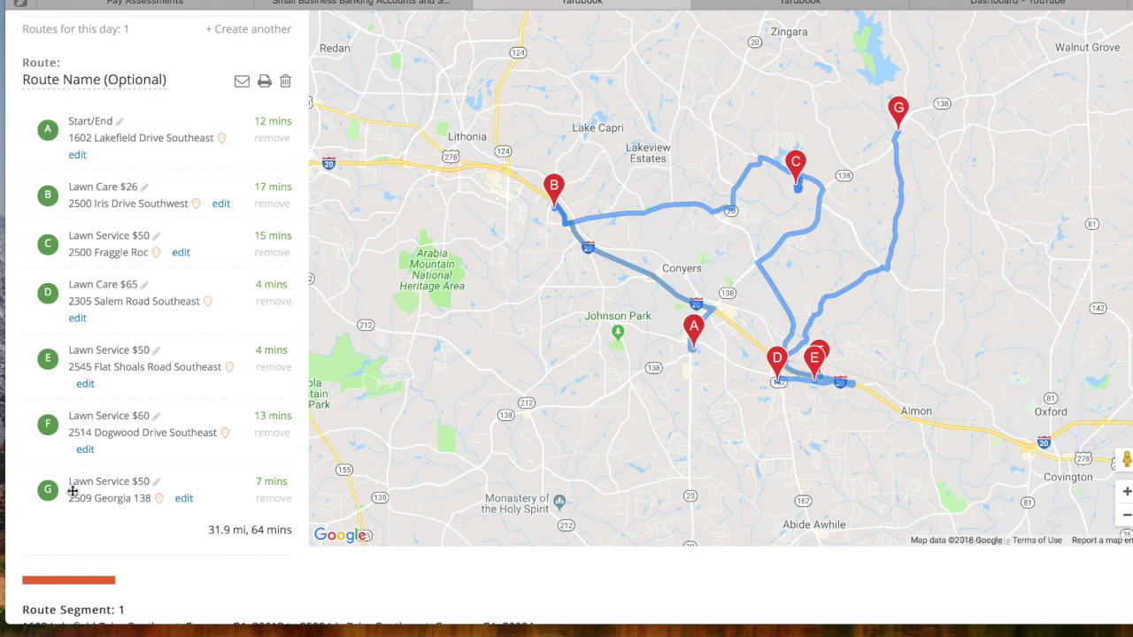
pyautogui.moveTo(73, 494); pyautogui.dragTo(64, 293)
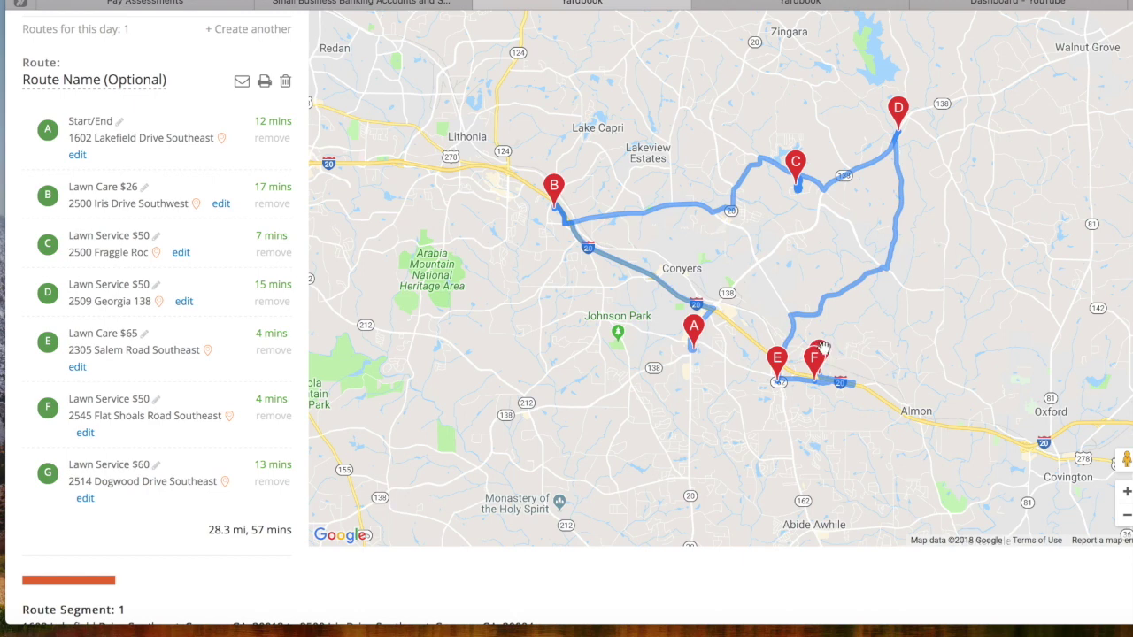
# - Move the CUST 4 job (Lawn Service $60) to fifth stop and place the CUST 3 job ahead of CUST 1's Lawn Care $65
pyautogui.click(1127, 493)
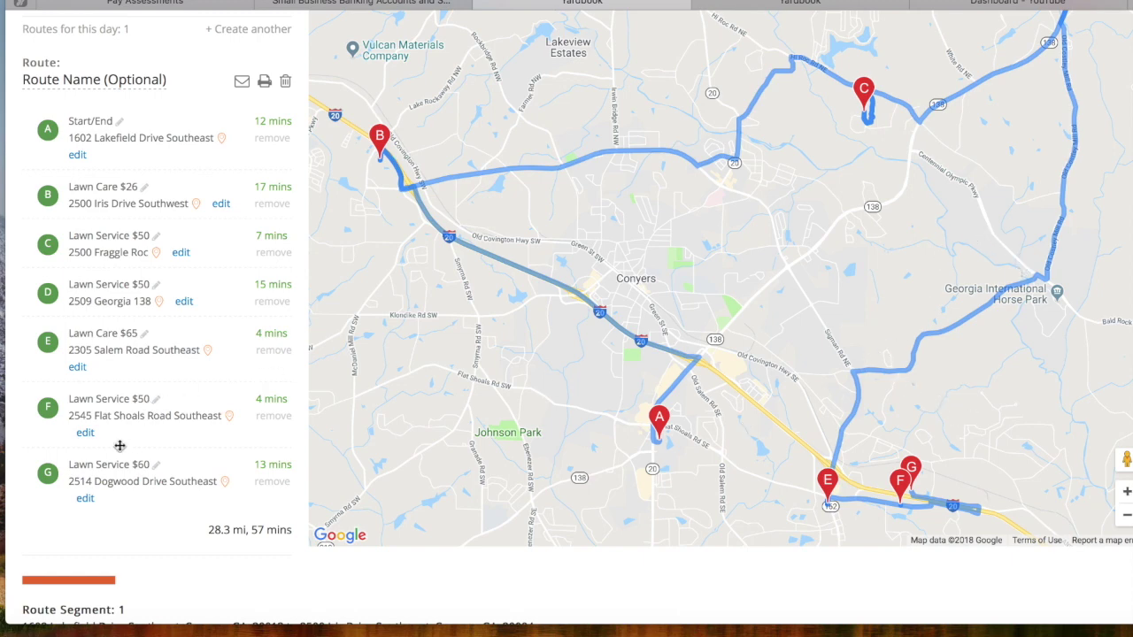
pyautogui.moveTo(88, 476); pyautogui.dragTo(93, 335)
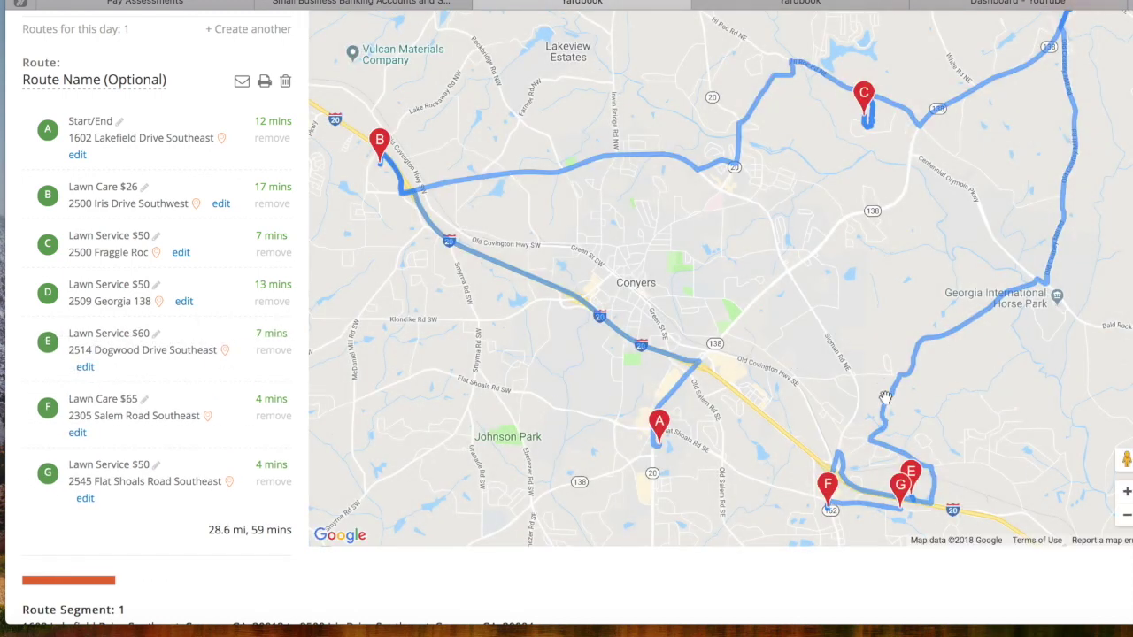
pyautogui.moveTo(935, 160); pyautogui.dragTo(843, 150)
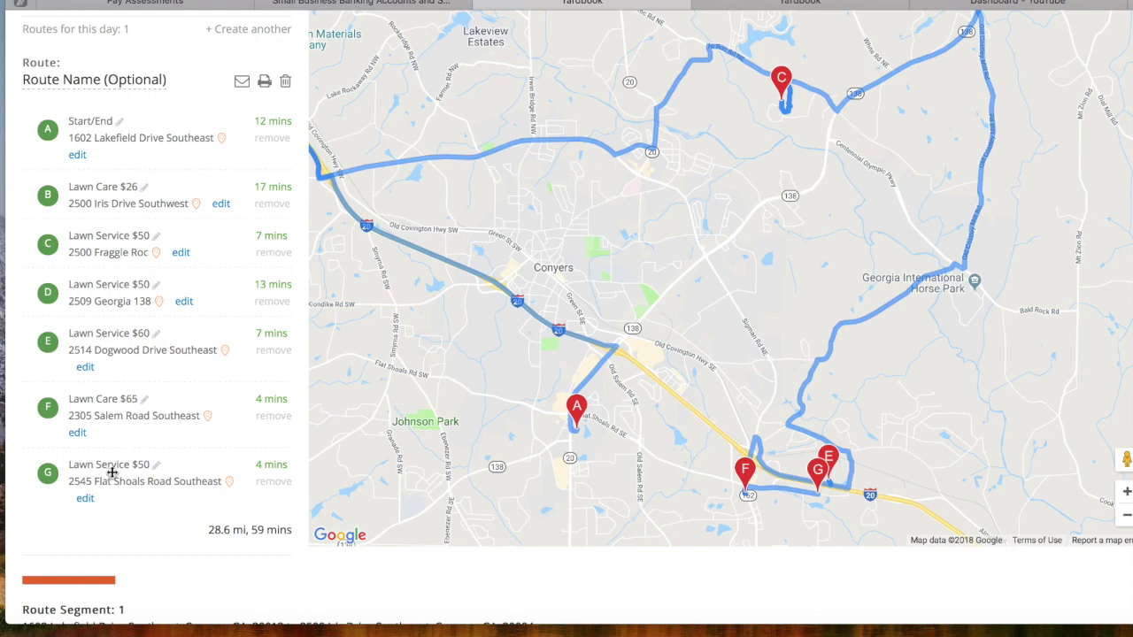
pyautogui.moveTo(112, 485); pyautogui.dragTo(104, 414)
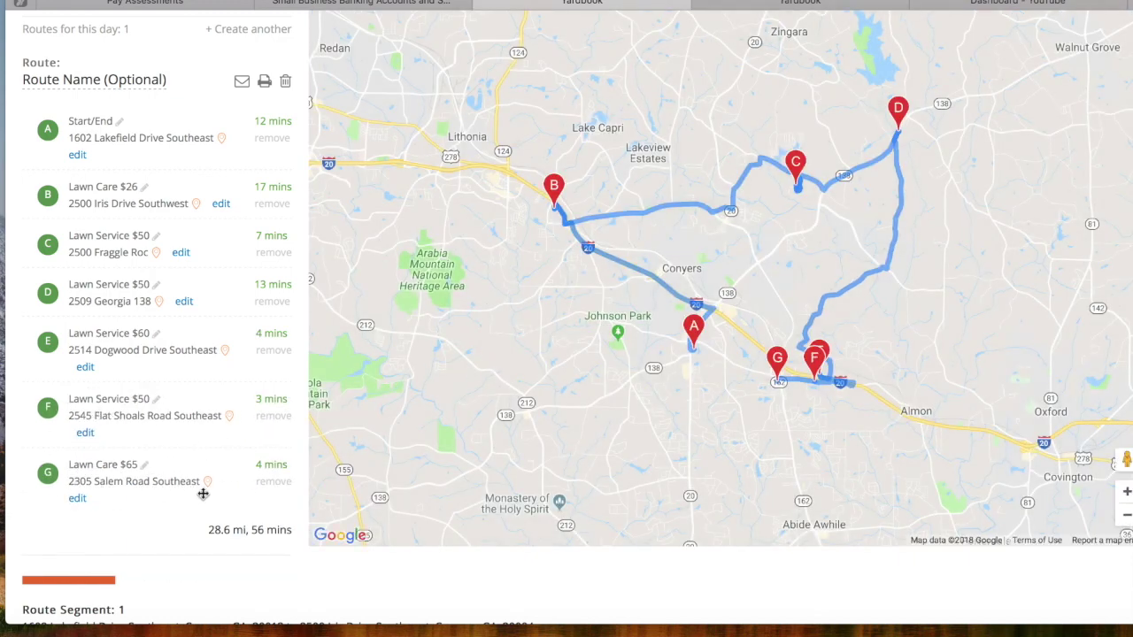
# - Try the automatic optimization on the manually ordered route
pyautogui.scroll(-2, 198, 493)
pyautogui.scroll(-1, 586, 531)
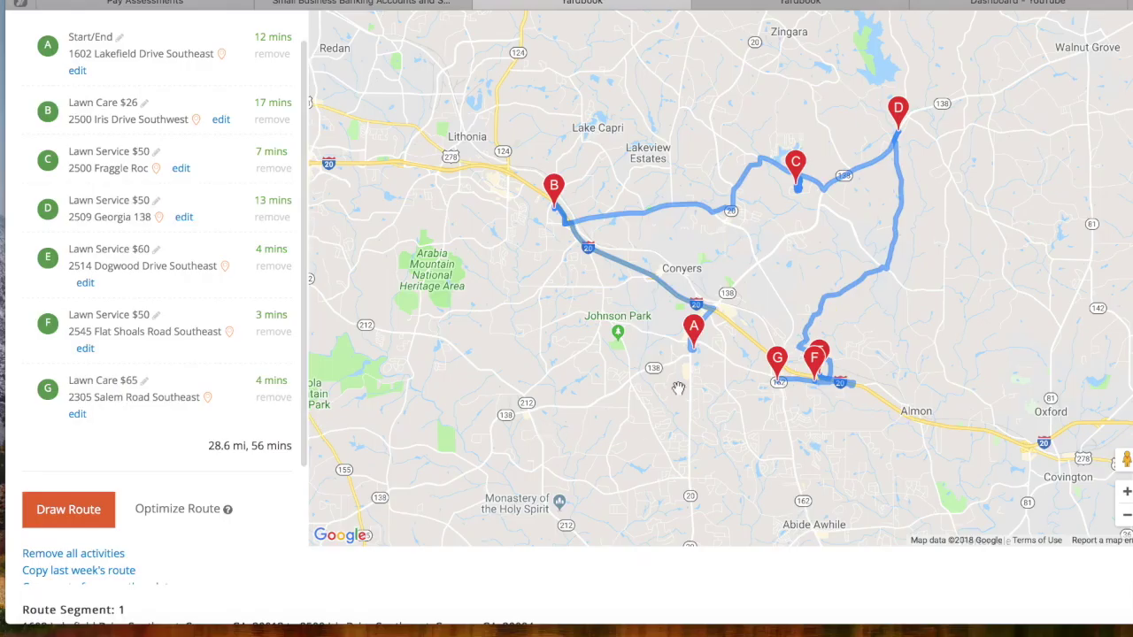
pyautogui.click(178, 509)
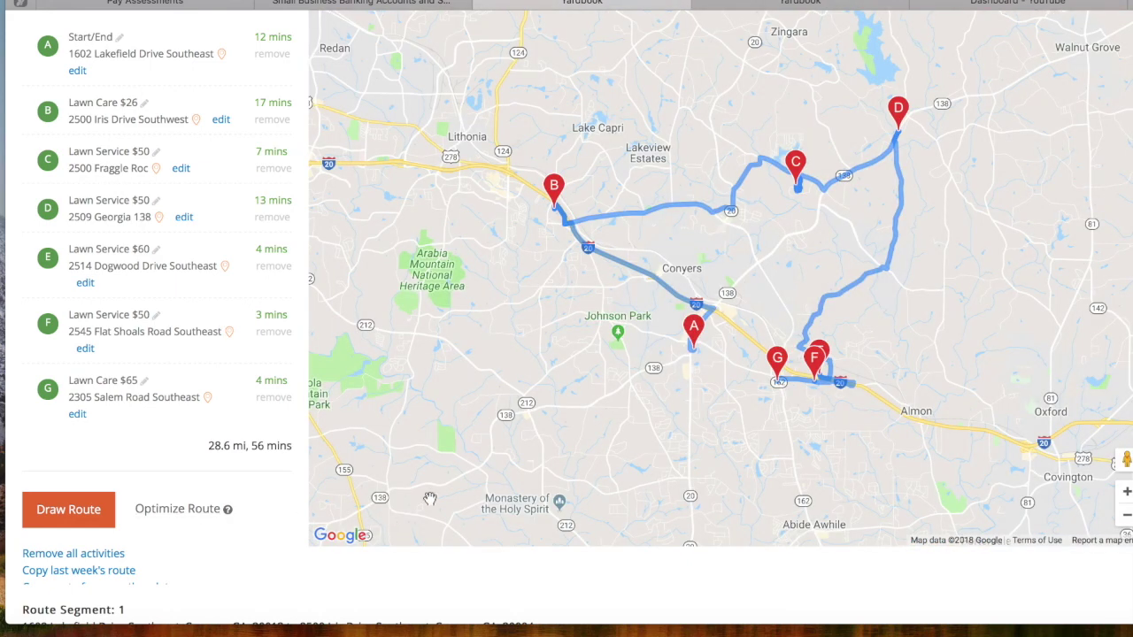
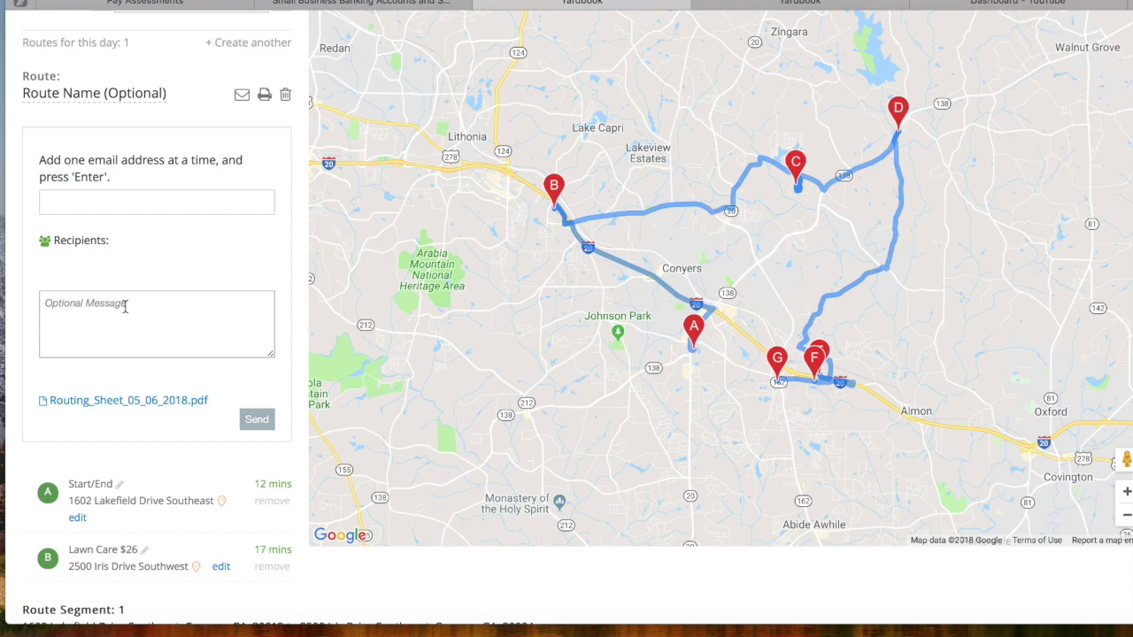
# - Review the route's email form with its Routing_Sheet_05_06_2018.pdf attachment and the ordered stop list down to the route drawing options
pyautogui.scroll(3, 125, 305)
pyautogui.scroll(-2, 124, 309)
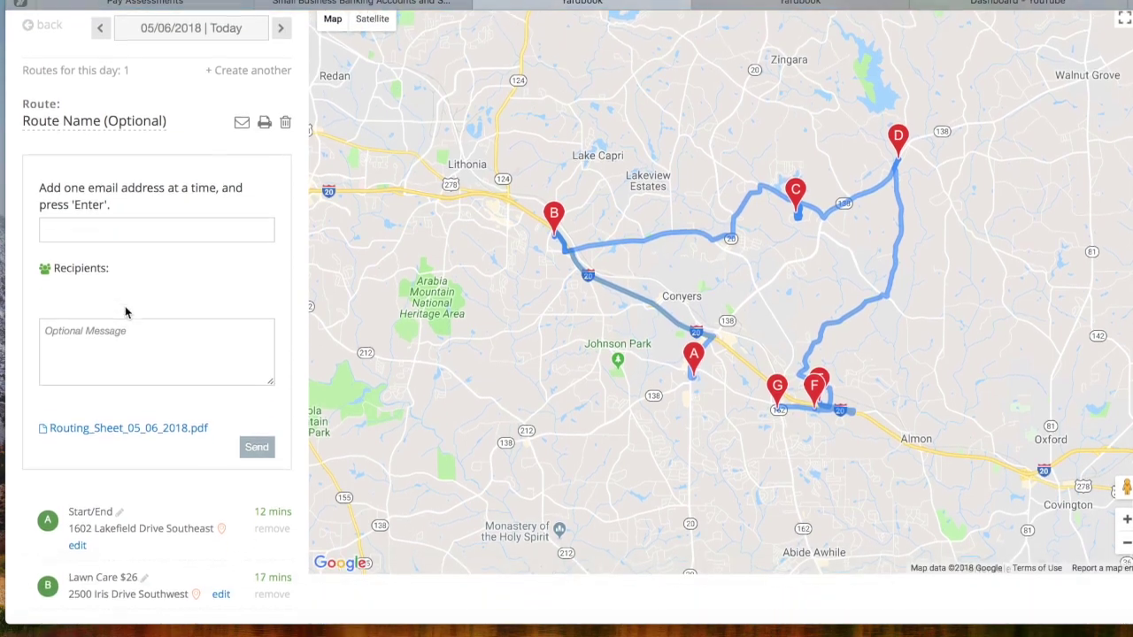
pyautogui.scroll(3, 125, 311)
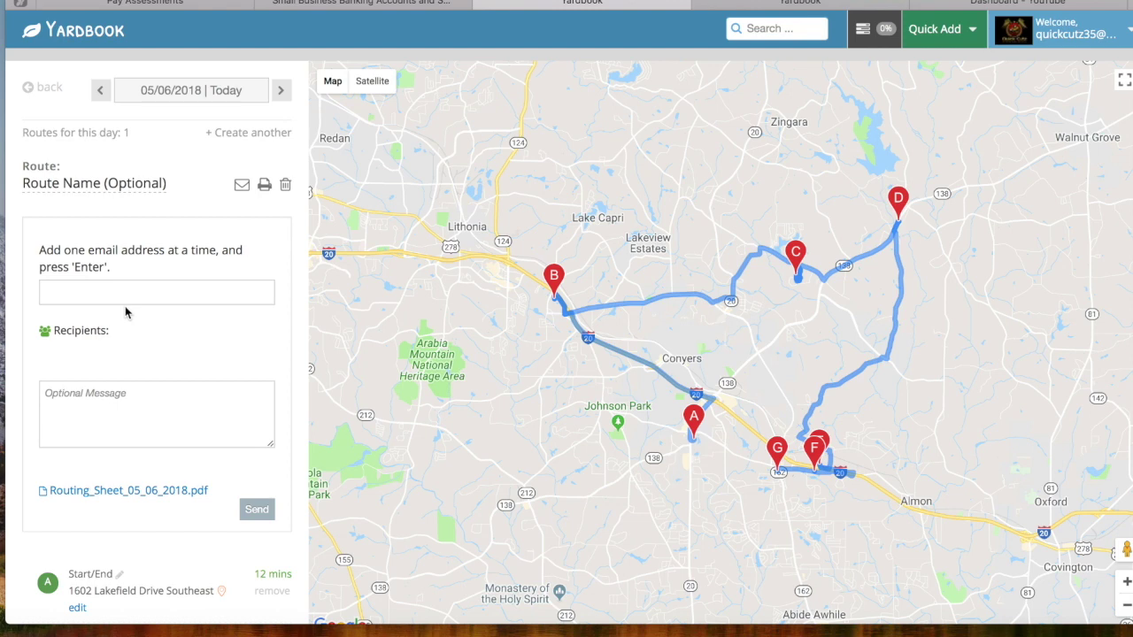
pyautogui.scroll(-7, 125, 312)
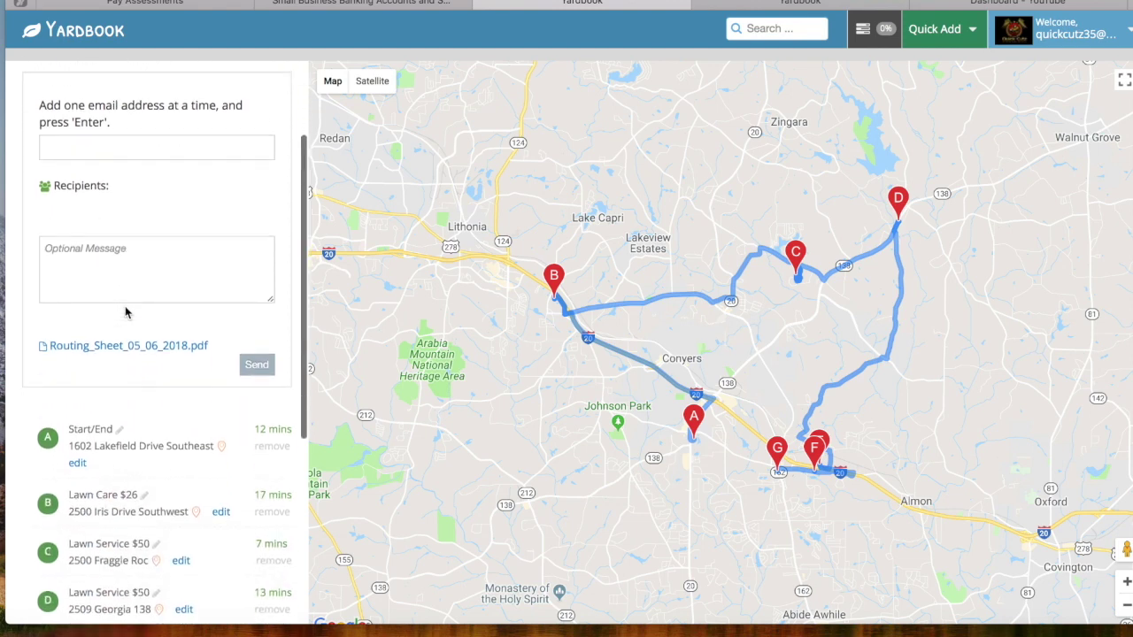
pyautogui.scroll(-2, 124, 311)
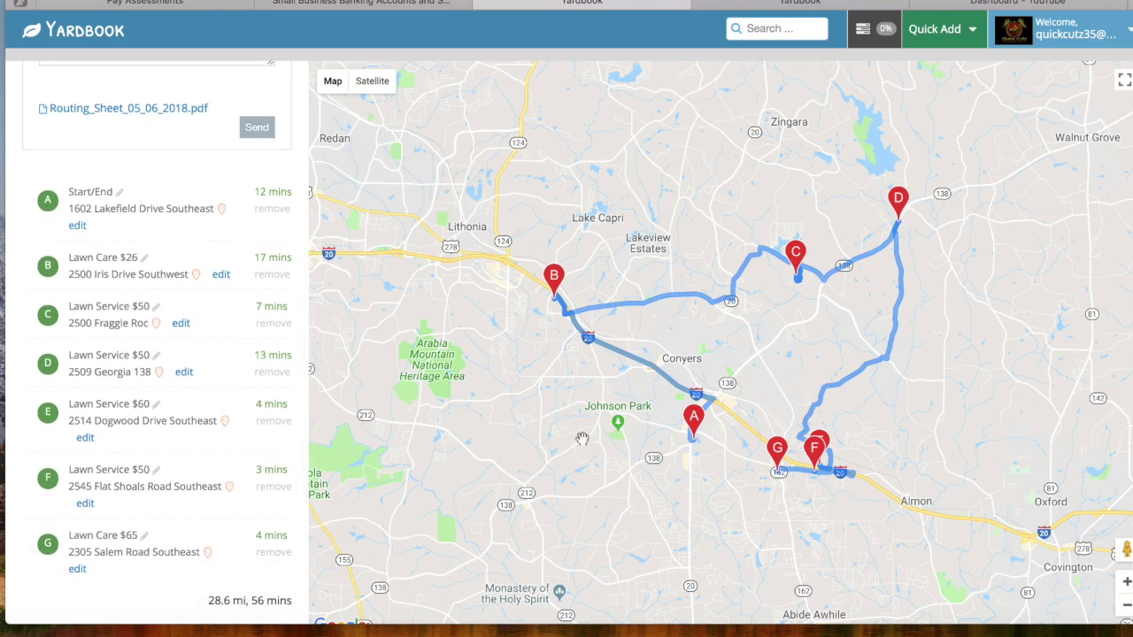
pyautogui.scroll(-1, 213, 553)
pyautogui.scroll(-2, 212, 553)
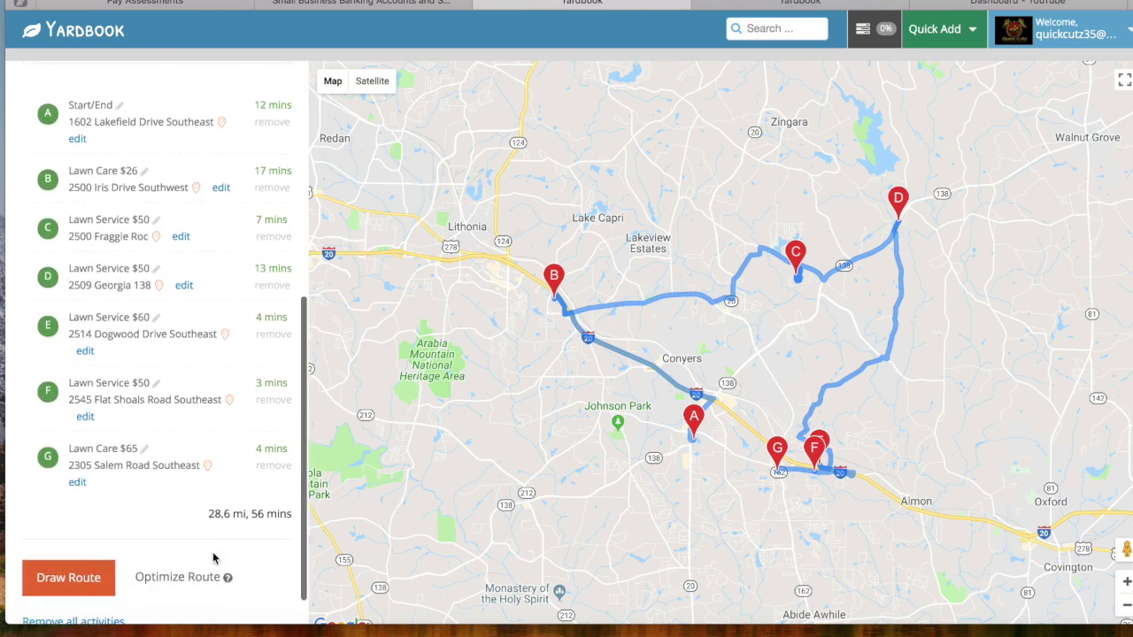